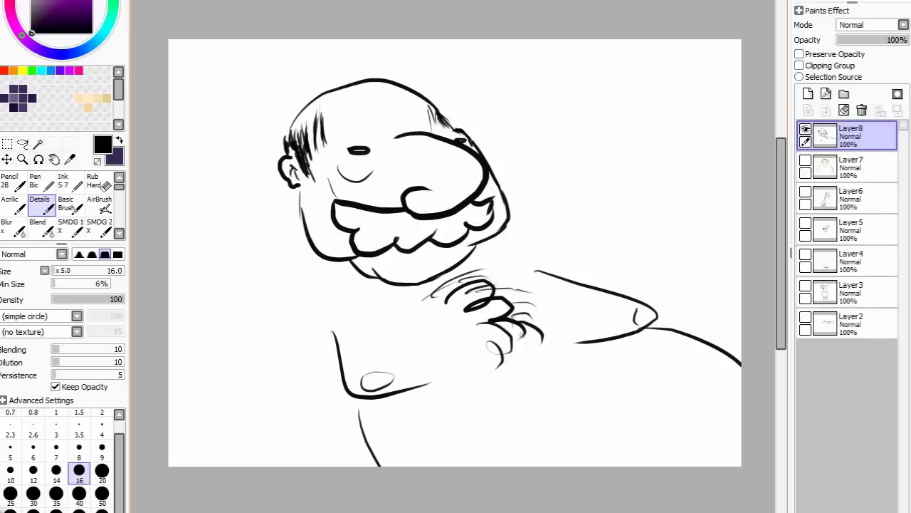
# Step: Draw a cap on the moustached man's head, his raised arm with a hand holding an object, and the other bent arm
pyautogui.moveTo(253, 117); pyautogui.dragTo(495, 89)
pyautogui.moveTo(549, 198); pyautogui.dragTo(733, 207)
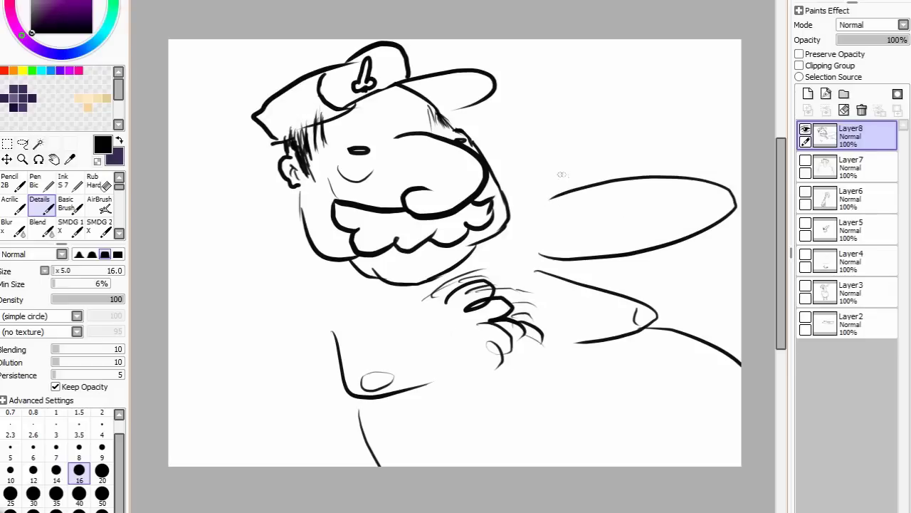
pyautogui.moveTo(553, 193); pyautogui.dragTo(531, 213)
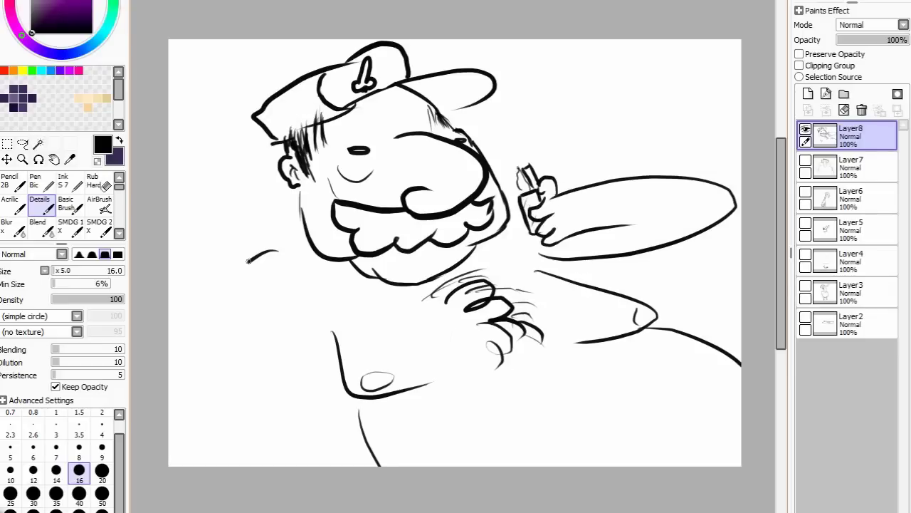
pyautogui.moveTo(306, 231); pyautogui.dragTo(402, 349)
pyautogui.moveTo(320, 296); pyautogui.dragTo(410, 307)
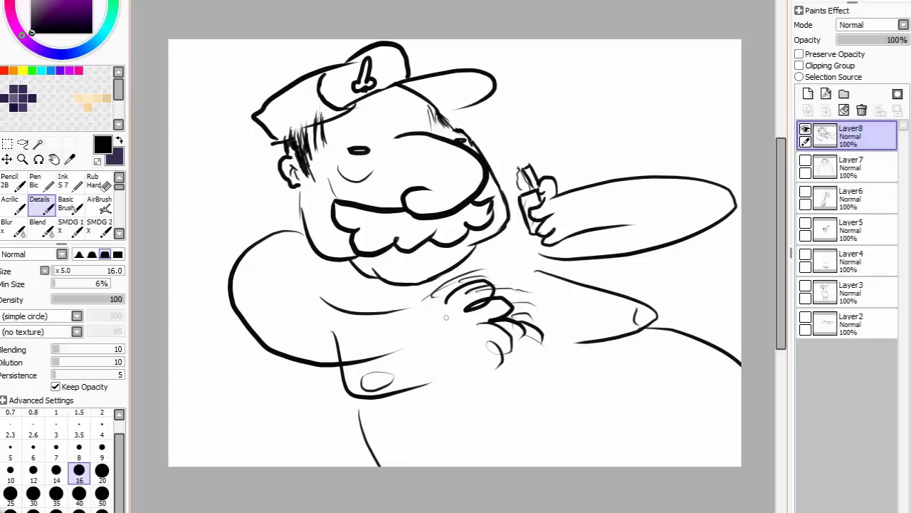
# Step: Erase the chest line overlapping the bent forearm and the torso's side line beneath the chest
pyautogui.press('e')
pyautogui.moveTo(335, 353); pyautogui.dragTo(441, 285)
pyautogui.press('e')
pyautogui.moveTo(357, 405); pyautogui.dragTo(373, 463)
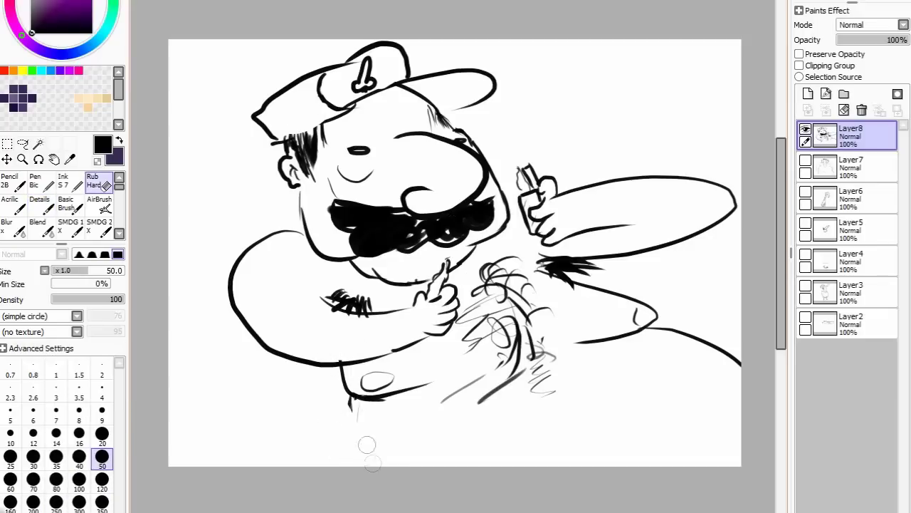
pyautogui.moveTo(343, 393); pyautogui.dragTo(370, 428)
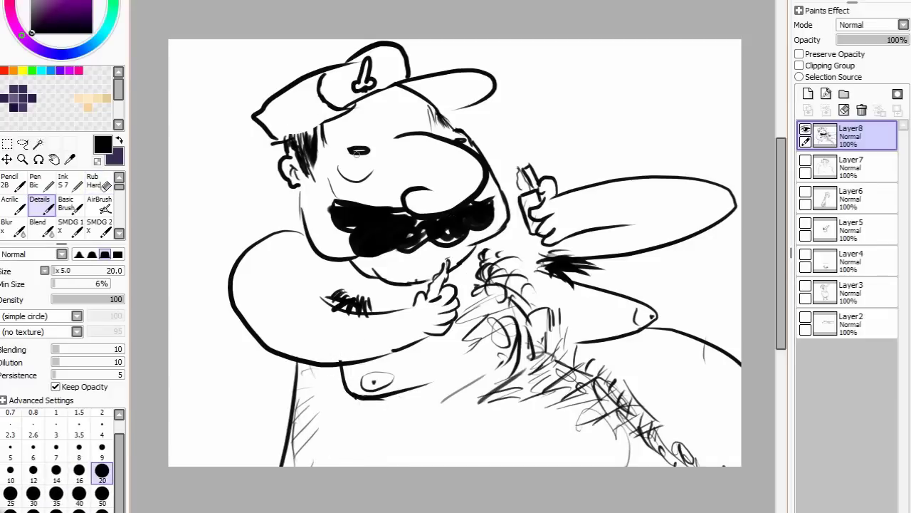
# Step: Fill in the man's far eye beside the bridge of the nose with solid black
pyautogui.scroll(5, 308, 189)
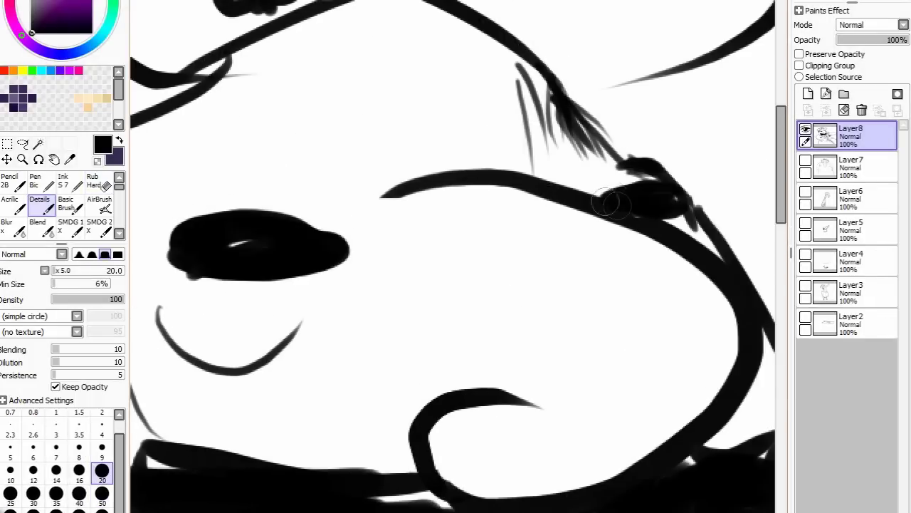
pyautogui.moveTo(600, 193)
pyautogui.mouseDown()
pyautogui.moveTo(641, 196)
pyautogui.moveTo(631, 197)
pyautogui.mouseUp()
pyautogui.press('e')
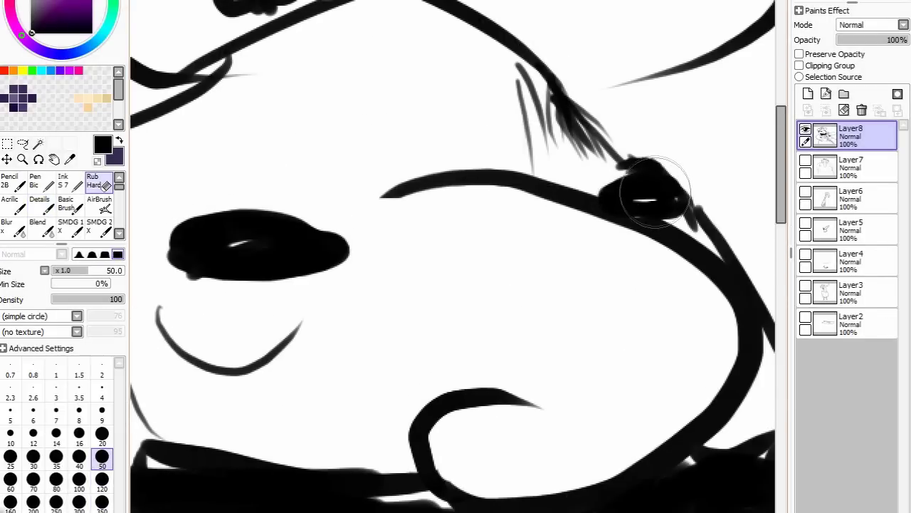
pyautogui.scroll(-3, 656, 253)
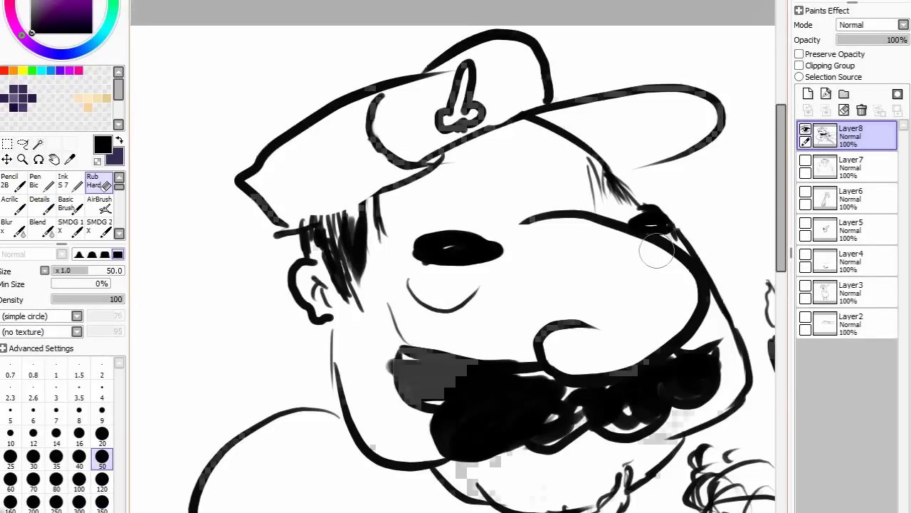
pyautogui.scroll(-1, 662, 249)
pyautogui.scroll(1, 667, 258)
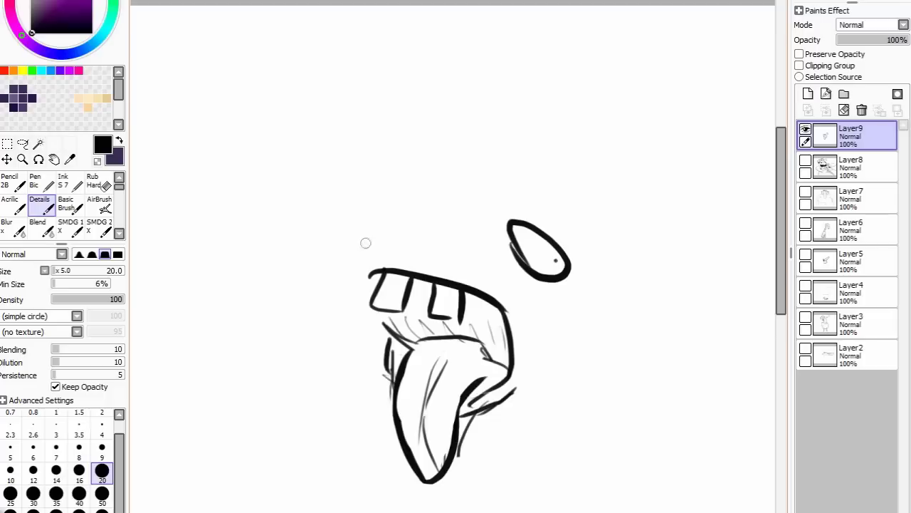
# Step: Add nose strokes above the open mouth on Layer9, undoing the misplaced strokes first
pyautogui.moveTo(366, 242); pyautogui.dragTo(474, 230)
pyautogui.hotkey('ctrl', 'z')
pyautogui.hotkey('ctrl', 'z')
pyautogui.moveTo(463, 258); pyautogui.dragTo(482, 252)
pyautogui.moveTo(427, 246); pyautogui.dragTo(436, 251)
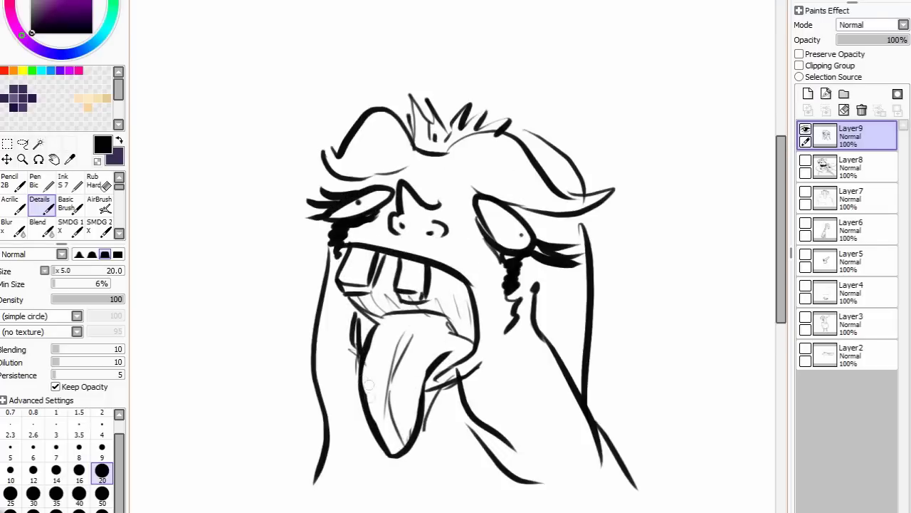
pyautogui.scroll(-3, 299, 367)
pyautogui.moveTo(297, 385); pyautogui.dragTo(433, 365)
pyautogui.moveTo(385, 328); pyautogui.dragTo(463, 384)
pyautogui.hotkey('ctrl', 'z')
pyautogui.hotkey('ctrl', 'z')
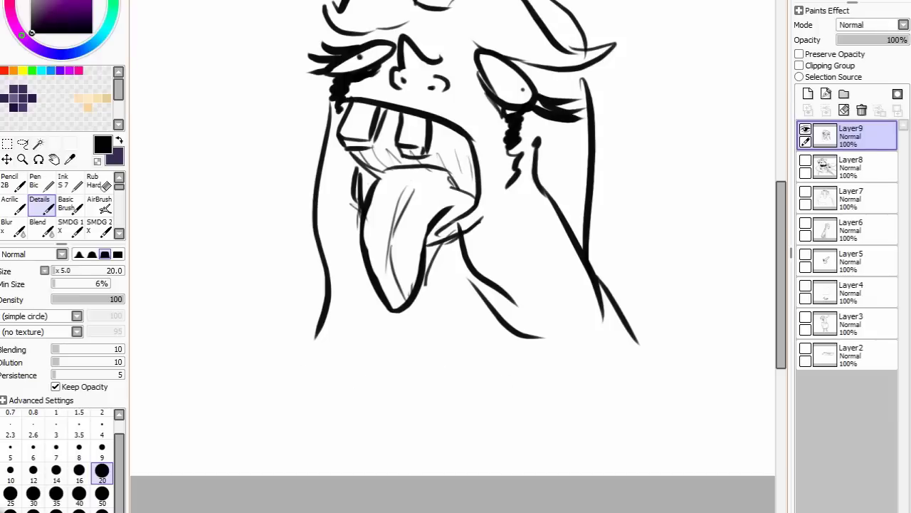
# Step: Draw a downward line below the hair and a curve beneath the tongue on Layer9
pyautogui.moveTo(329, 304); pyautogui.dragTo(333, 385)
pyautogui.moveTo(319, 390); pyautogui.dragTo(406, 372)
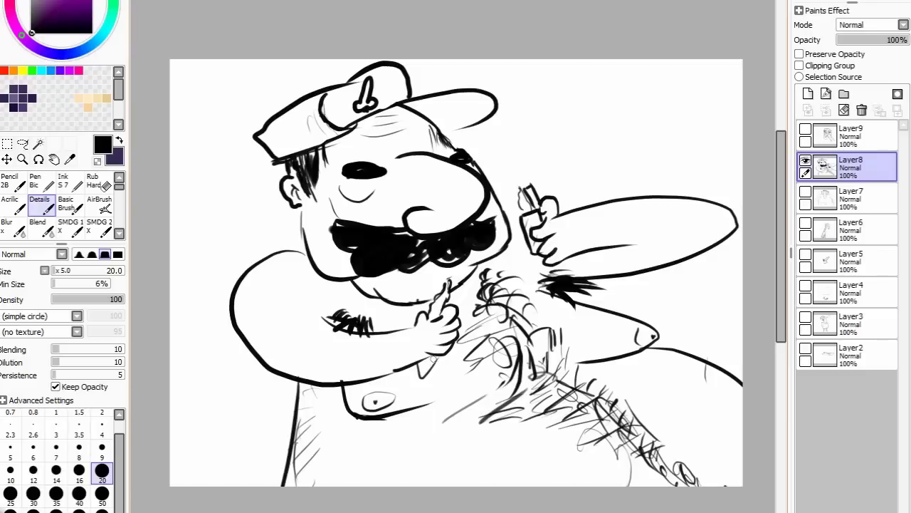
# Step: Draw the lower tip of the held object beneath the fist of the man's bent arm on Layer8
pyautogui.moveTo(438, 352); pyautogui.dragTo(426, 372)
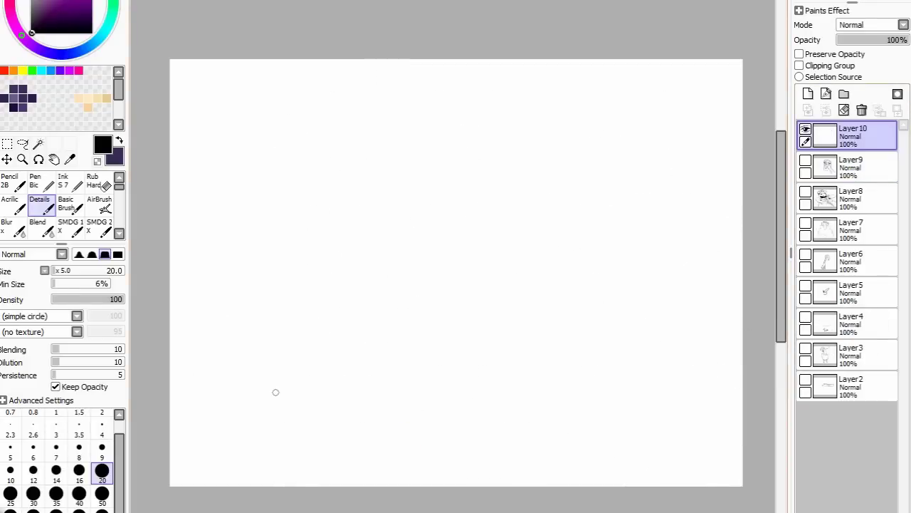
# Step: Sketch the hedgehog character on Layer10, including its eye and back spikes, and undo the misplaced spike
pyautogui.moveTo(519, 206)
pyautogui.mouseDown()
pyautogui.moveTo(534, 230)
pyautogui.moveTo(523, 200)
pyautogui.mouseUp()
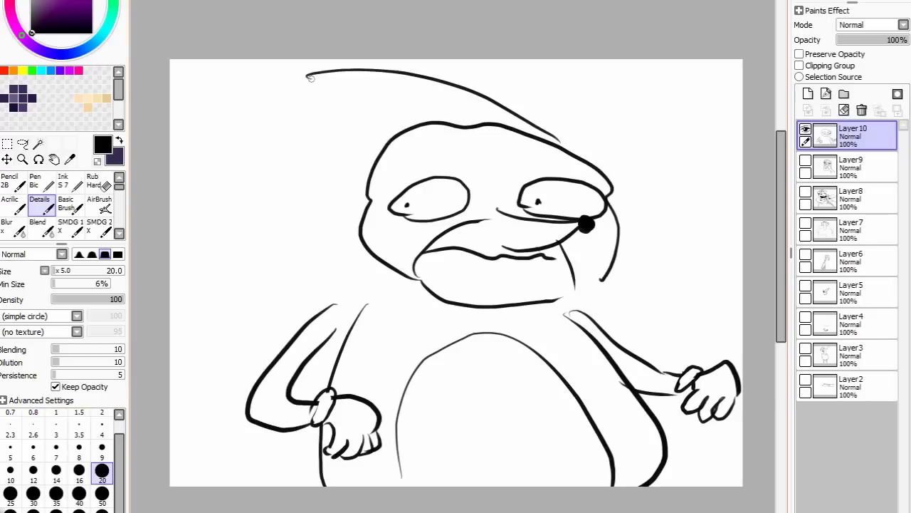
pyautogui.moveTo(367, 207)
pyautogui.mouseDown()
pyautogui.moveTo(284, 273)
pyautogui.moveTo(340, 264)
pyautogui.mouseUp()
pyautogui.hotkey('ctrl', 'z')
pyautogui.moveTo(310, 305); pyautogui.dragTo(245, 341)
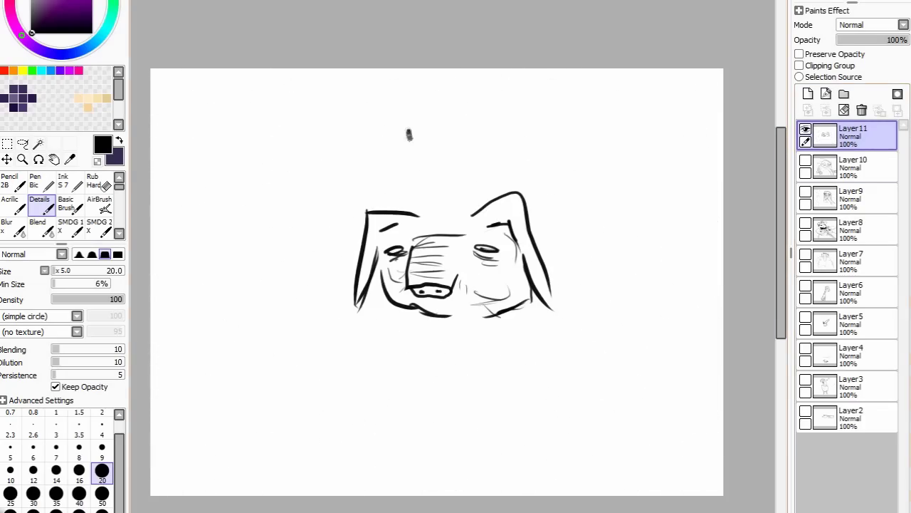
pyautogui.moveTo(408, 135); pyautogui.dragTo(425, 147)
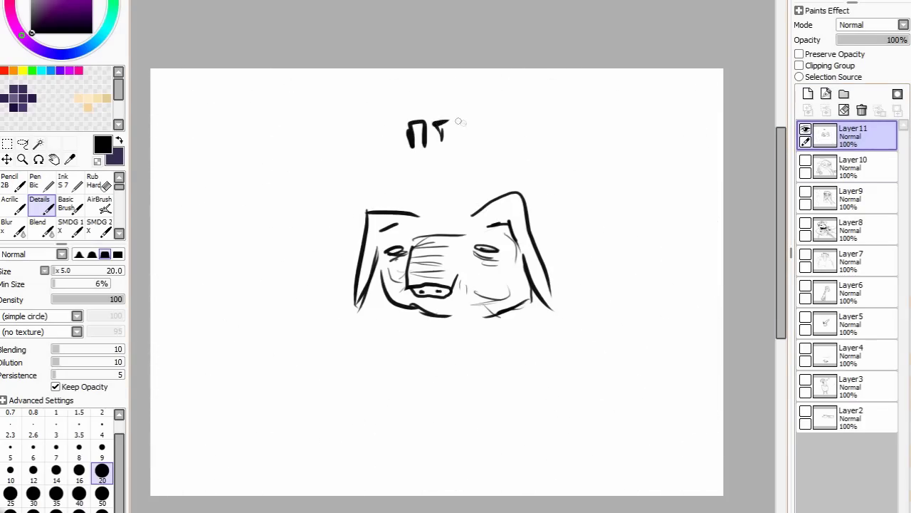
pyautogui.hotkey('ctrl', 'z')
pyautogui.hotkey('ctrl', 'z')
pyautogui.hotkey('ctrl', 'z')
pyautogui.hotkey('ctrl', 'z')
pyautogui.hotkey('ctrl', 'z')
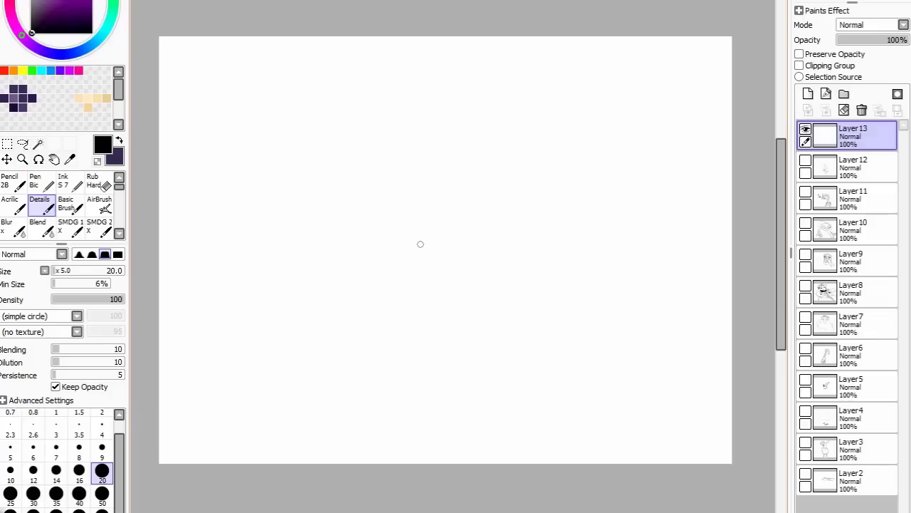
# Step: Hand-letter a large three-letter word across Layer13 with the Details brush at size 14
pyautogui.click(57, 470)
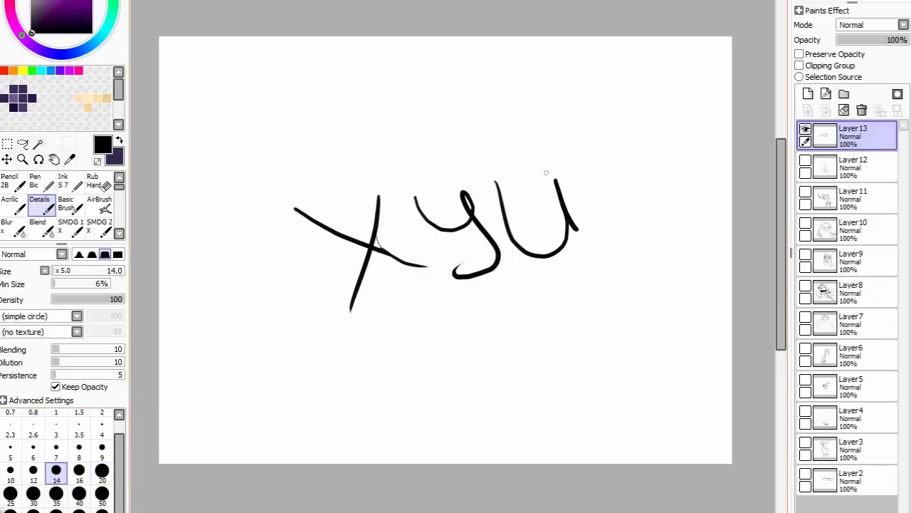
pyautogui.moveTo(529, 134); pyautogui.dragTo(530, 165)
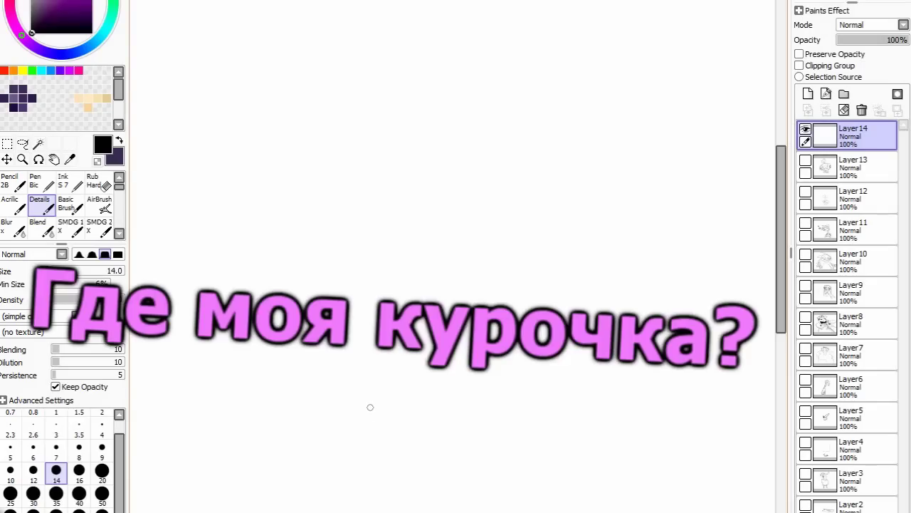
# Step: Toggle Layer5's visibility on and off, and add a stroke under the hedgehog's chin on Layer10
pyautogui.click(806, 411)
pyautogui.click(806, 411)
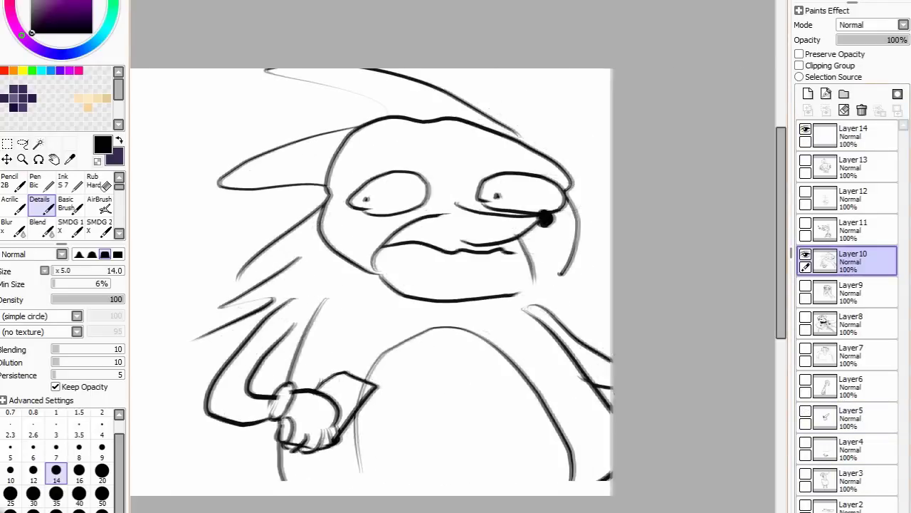
pyautogui.moveTo(396, 300)
pyautogui.mouseDown()
pyautogui.moveTo(544, 330)
pyautogui.moveTo(518, 314)
pyautogui.mouseUp()
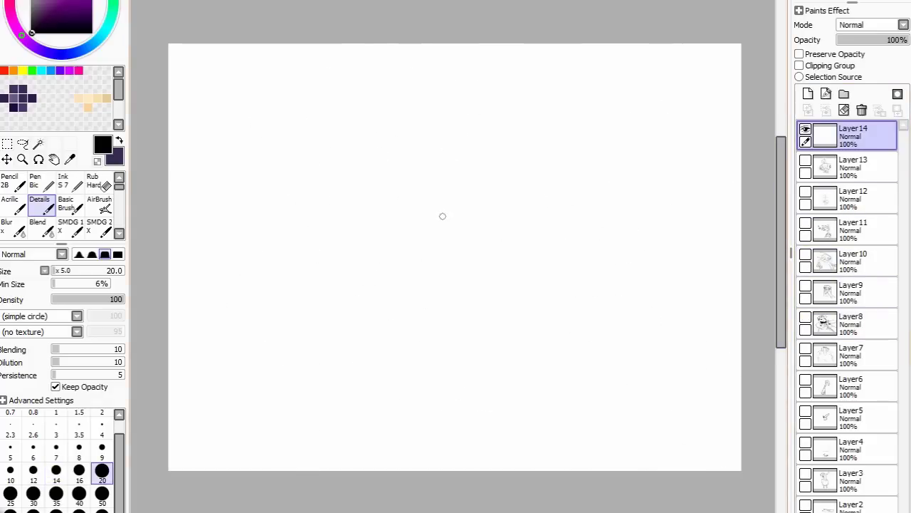
pyautogui.moveTo(459, 187)
pyautogui.mouseDown()
pyautogui.moveTo(509, 204)
pyautogui.moveTo(485, 215)
pyautogui.mouseUp()
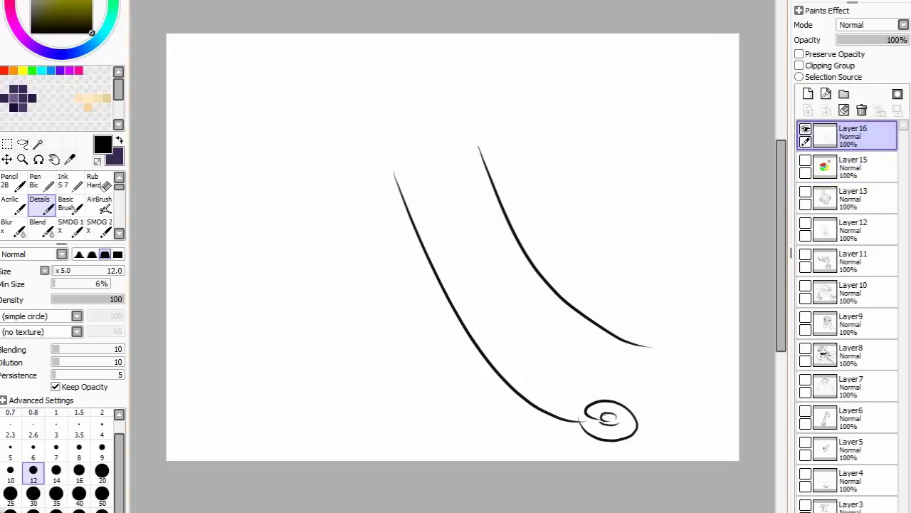
pyautogui.moveTo(583, 407); pyautogui.dragTo(679, 384)
pyautogui.hotkey('ctrl', 'z')
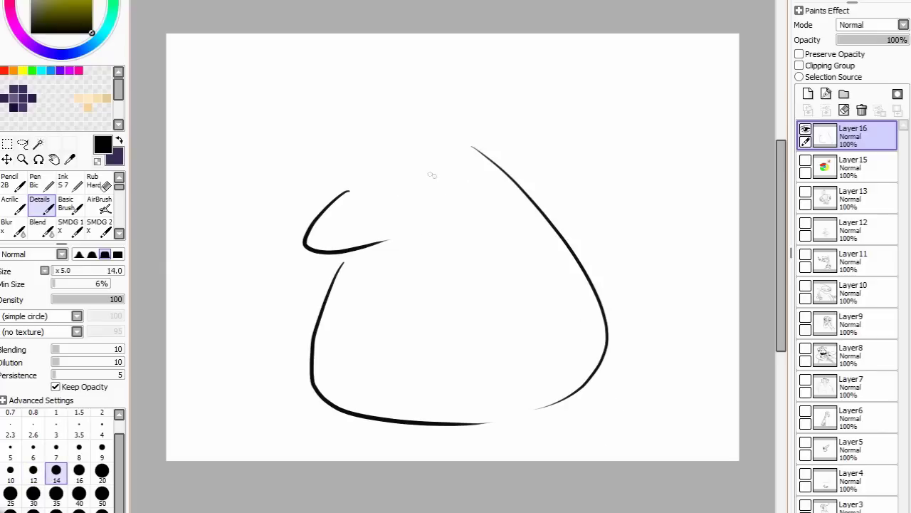
# Step: Draw the round creature's eyes and two folded, dark-tipped ears on Layer16
pyautogui.moveTo(431, 175); pyautogui.dragTo(434, 179)
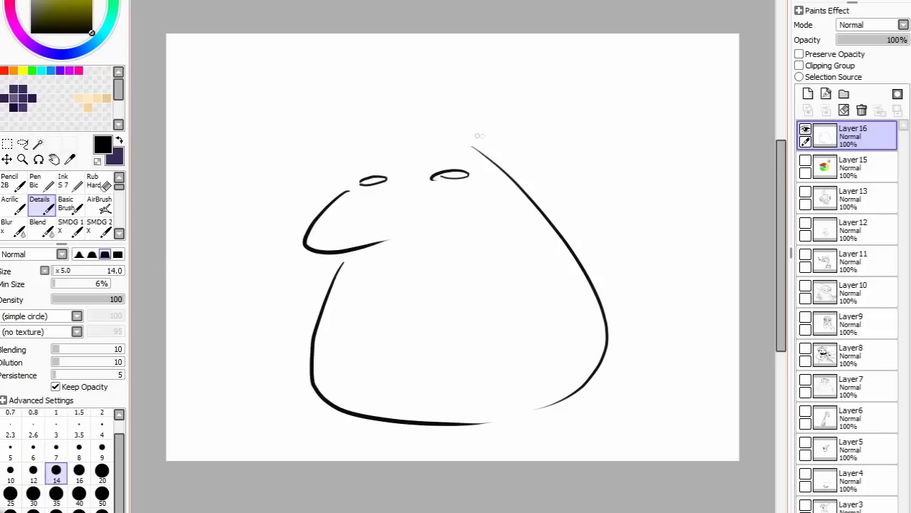
pyautogui.moveTo(444, 145); pyautogui.dragTo(568, 155)
pyautogui.moveTo(488, 131)
pyautogui.mouseDown()
pyautogui.moveTo(528, 149)
pyautogui.moveTo(483, 141)
pyautogui.moveTo(551, 147)
pyautogui.mouseUp()
pyautogui.moveTo(302, 132); pyautogui.dragTo(396, 153)
pyautogui.moveTo(353, 182); pyautogui.dragTo(389, 183)
# Step: Add the creature's feet, the top of its head between the ears, and a small nose between the eyes
pyautogui.moveTo(346, 381); pyautogui.dragTo(359, 396)
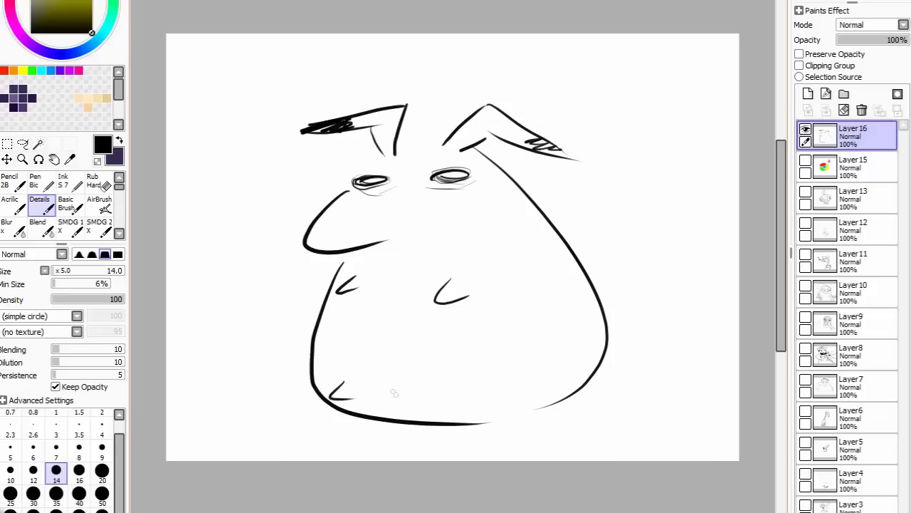
pyautogui.moveTo(440, 389); pyautogui.dragTo(481, 400)
pyautogui.moveTo(393, 151); pyautogui.dragTo(445, 142)
pyautogui.moveTo(399, 195); pyautogui.dragTo(412, 213)
# Step: Paint a red blush spot on each of the creature's cheeks with the brush at size 20
pyautogui.click(85, 11)
pyautogui.click(102, 470)
pyautogui.moveTo(322, 226); pyautogui.dragTo(341, 226)
pyautogui.moveTo(463, 211); pyautogui.dragTo(486, 210)
# Step: Draw a black zigzag tail with a shaded tip behind the creature and darken the outline of its eye
pyautogui.click(31, 33)
pyautogui.moveTo(598, 365); pyautogui.dragTo(712, 431)
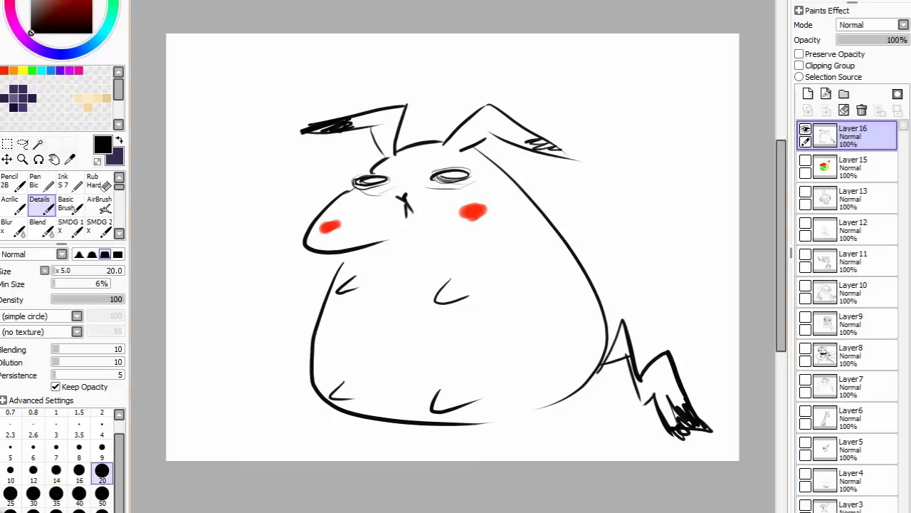
pyautogui.scroll(5, 228, 236)
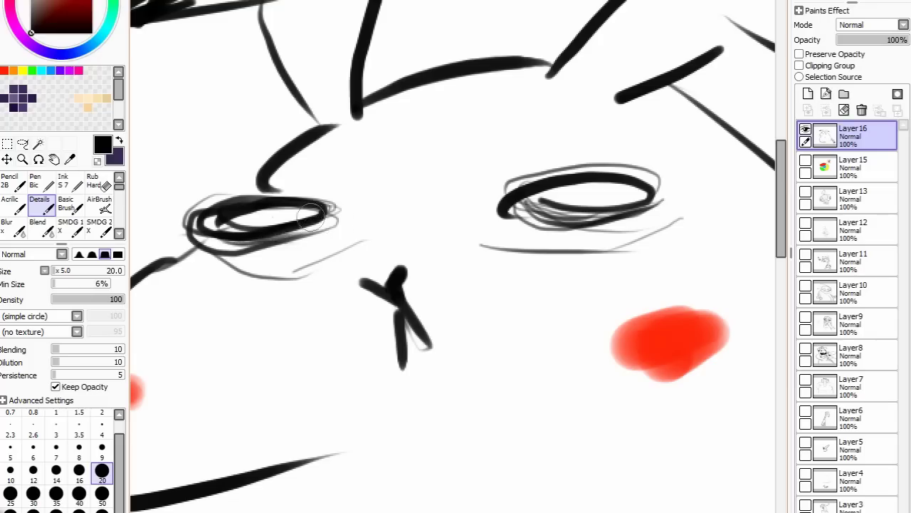
pyautogui.moveTo(311, 218)
pyautogui.mouseDown()
pyautogui.moveTo(214, 226)
pyautogui.moveTo(259, 219)
pyautogui.moveTo(273, 238)
pyautogui.moveTo(228, 244)
pyautogui.moveTo(266, 243)
pyautogui.moveTo(217, 242)
pyautogui.moveTo(300, 232)
pyautogui.moveTo(239, 260)
pyautogui.mouseUp()
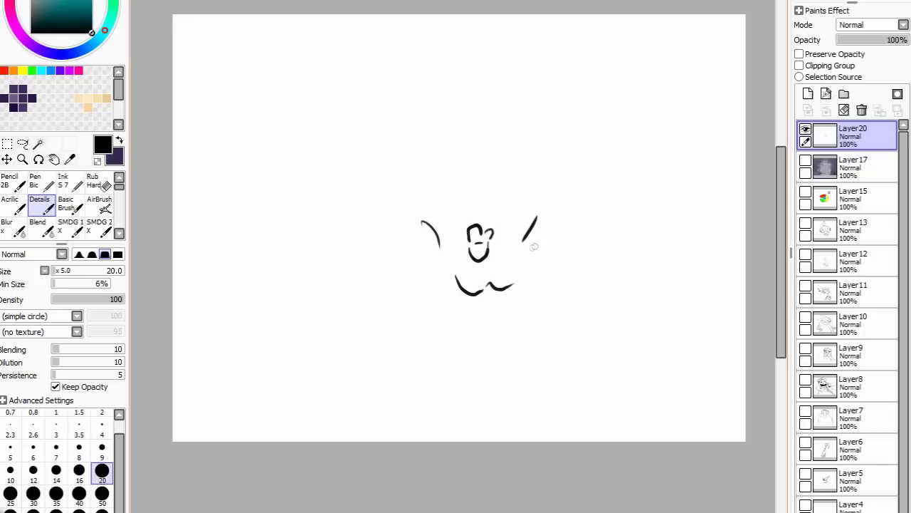
# Step: Draw the bald man's head outline with eyes, ears and light forehead shading on Layer20, undoing the stray neck stroke
pyautogui.moveTo(538, 240)
pyautogui.mouseDown()
pyautogui.moveTo(546, 284)
pyautogui.moveTo(461, 308)
pyautogui.mouseUp()
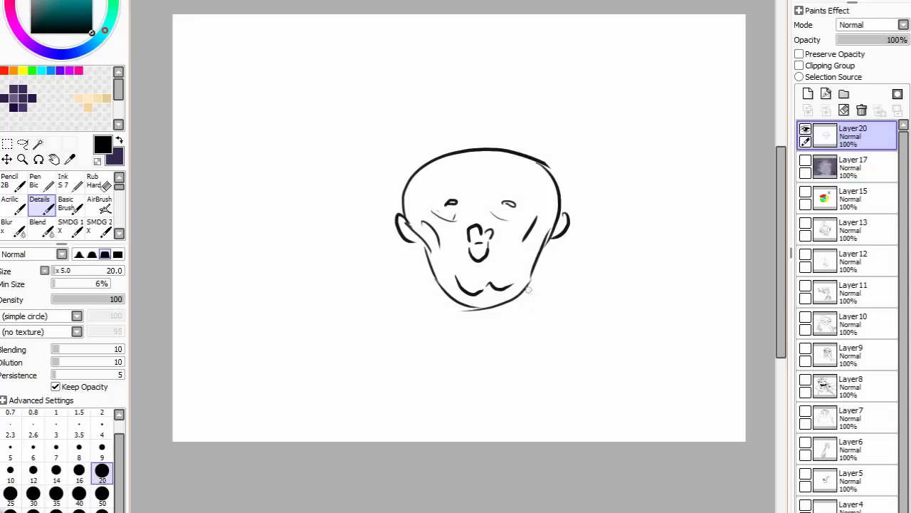
pyautogui.moveTo(528, 289); pyautogui.dragTo(440, 298)
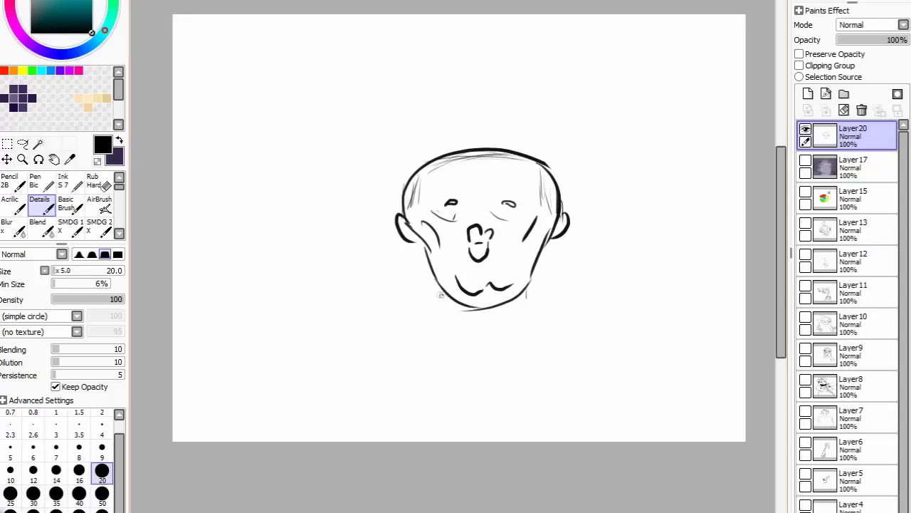
pyautogui.hotkey('ctrl', 'z')
# Step: Draw the man's squared shoulders and the outer and inner arm lines, redoing the misplaced strokes
pyautogui.moveTo(529, 292)
pyautogui.mouseDown()
pyautogui.moveTo(618, 300)
pyautogui.moveTo(632, 319)
pyautogui.moveTo(644, 438)
pyautogui.mouseUp()
pyautogui.hotkey('ctrl', 'z')
pyautogui.moveTo(635, 315); pyautogui.dragTo(628, 391)
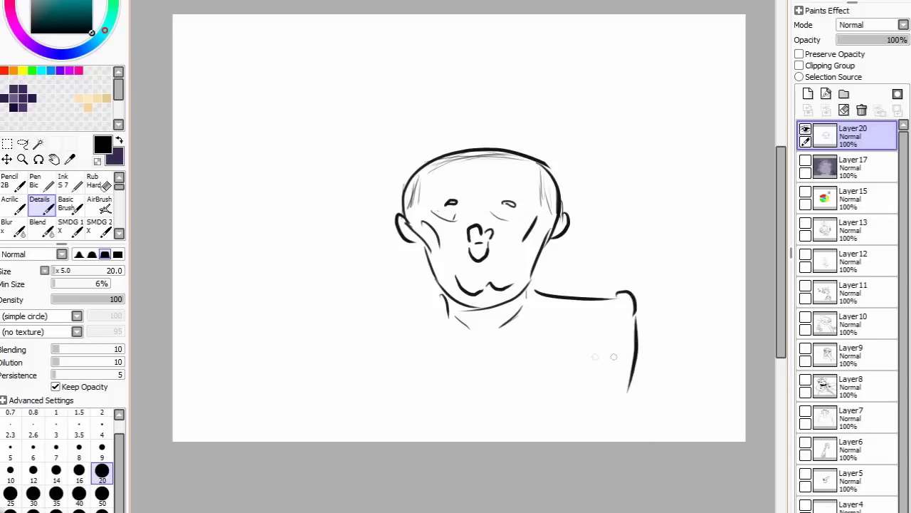
pyautogui.hotkey('ctrl', 'z')
pyautogui.moveTo(637, 312); pyautogui.dragTo(654, 418)
pyautogui.moveTo(598, 353)
pyautogui.mouseDown()
pyautogui.moveTo(579, 384)
pyautogui.moveTo(583, 431)
pyautogui.mouseUp()
pyautogui.moveTo(363, 320); pyautogui.dragTo(335, 419)
# Step: Draw the man's forearms and folded hands along the canvas's lower edge, with the elbow below the sleeve
pyautogui.moveTo(407, 360)
pyautogui.mouseDown()
pyautogui.moveTo(541, 434)
pyautogui.moveTo(592, 404)
pyautogui.mouseUp()
pyautogui.hotkey('ctrl', 'z')
pyautogui.moveTo(494, 420); pyautogui.dragTo(563, 416)
pyautogui.moveTo(657, 428); pyautogui.dragTo(641, 441)
pyautogui.moveTo(589, 407); pyautogui.dragTo(484, 421)
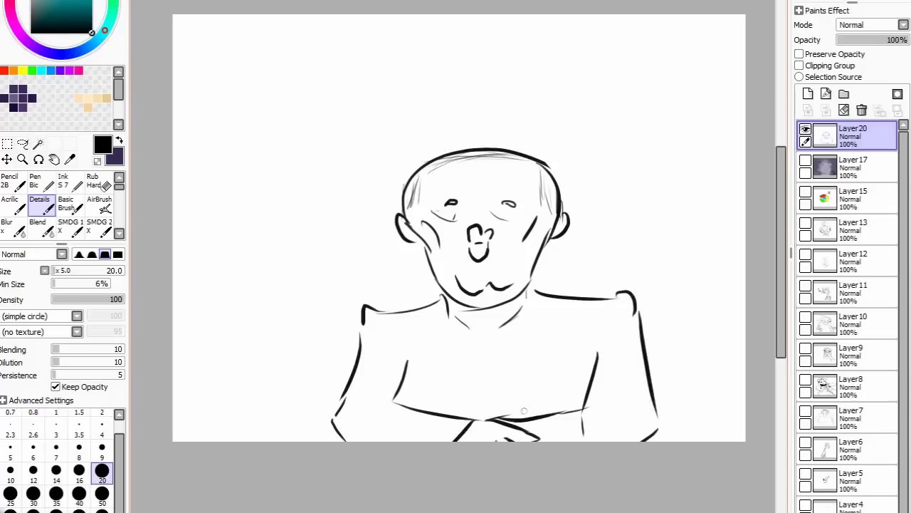
# Step: Draw the jacket's V-shaped opening and notched lapels from the neck down to the hands
pyautogui.moveTo(445, 301); pyautogui.dragTo(498, 419)
pyautogui.moveTo(441, 337); pyautogui.dragTo(498, 415)
pyautogui.moveTo(529, 294); pyautogui.dragTo(501, 419)
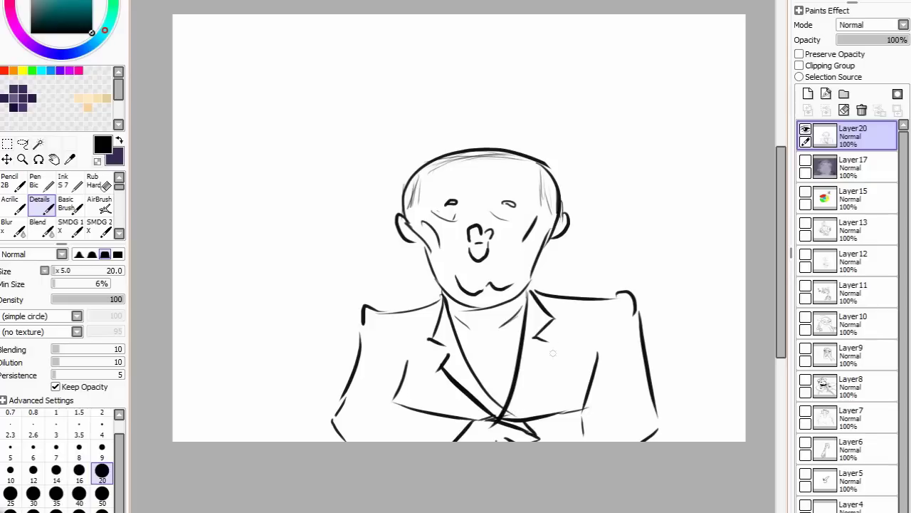
pyautogui.moveTo(548, 355); pyautogui.dragTo(519, 419)
pyautogui.scroll(5, 479, 329)
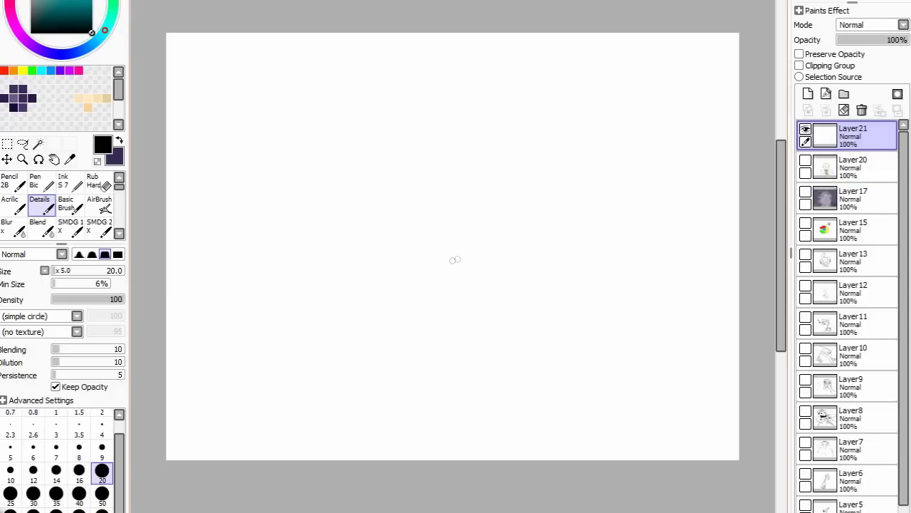
# Step: With the Details brush at size 12, draw the cherub's rounded head, curly hair, dot eyes and small nose on Layer21
pyautogui.click(33, 470)
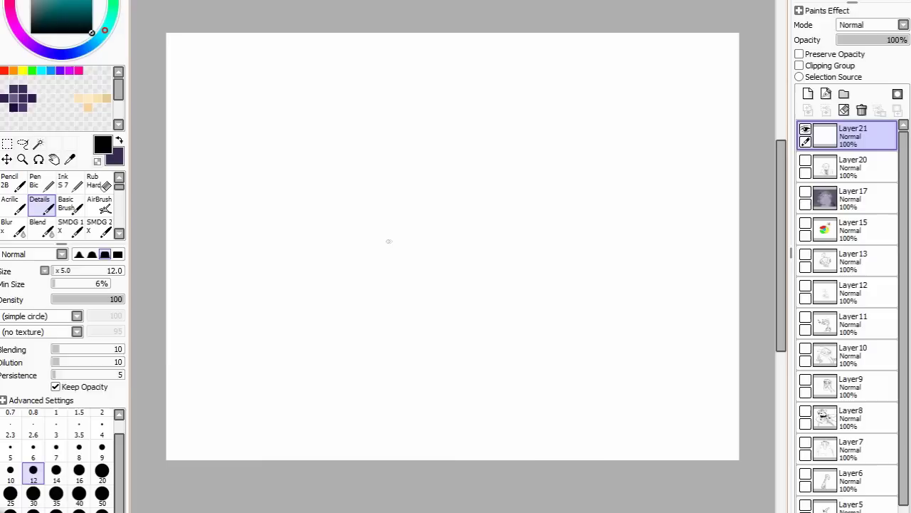
pyautogui.moveTo(359, 224); pyautogui.dragTo(500, 326)
pyautogui.moveTo(540, 207); pyautogui.dragTo(512, 319)
pyautogui.moveTo(365, 195); pyautogui.dragTo(548, 187)
pyautogui.moveTo(509, 213); pyautogui.dragTo(545, 228)
pyautogui.click(393, 220)
pyautogui.click(478, 220)
pyautogui.click(432, 232)
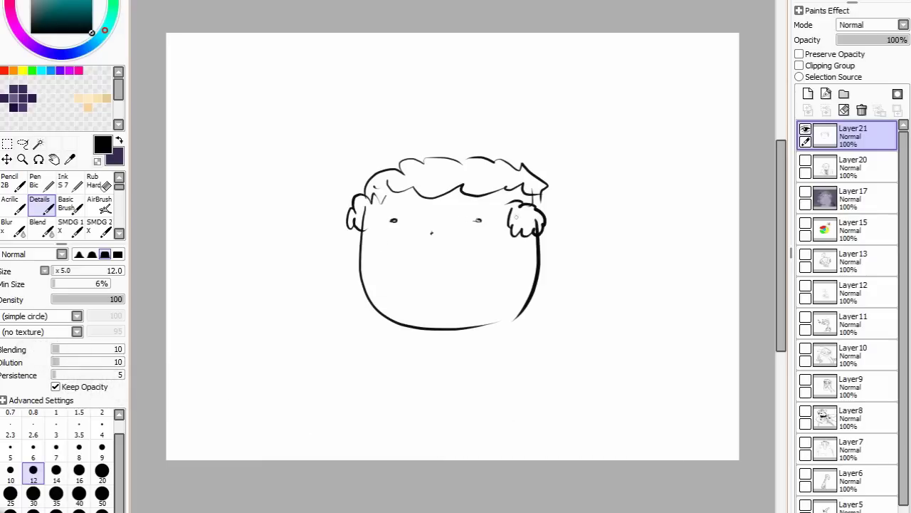
# Step: Draw the cherub's plump body and bent arms holding a bow and arrow below the head
pyautogui.moveTo(607, 336); pyautogui.dragTo(589, 417)
pyautogui.moveTo(380, 336); pyautogui.dragTo(515, 422)
pyautogui.moveTo(538, 349); pyautogui.dragTo(482, 395)
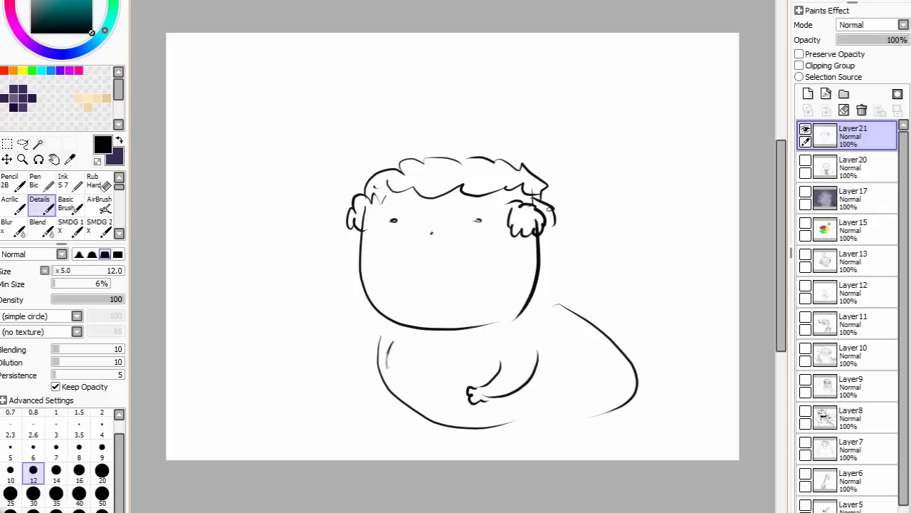
pyautogui.moveTo(432, 354); pyautogui.dragTo(447, 426)
pyautogui.moveTo(491, 377); pyautogui.dragTo(334, 429)
# Step: Draw the cherub's lower body and trailing leg, and start the pointed wing on its back
pyautogui.moveTo(456, 427); pyautogui.dragTo(605, 447)
pyautogui.moveTo(584, 409); pyautogui.dragTo(675, 420)
pyautogui.moveTo(543, 312); pyautogui.dragTo(616, 287)
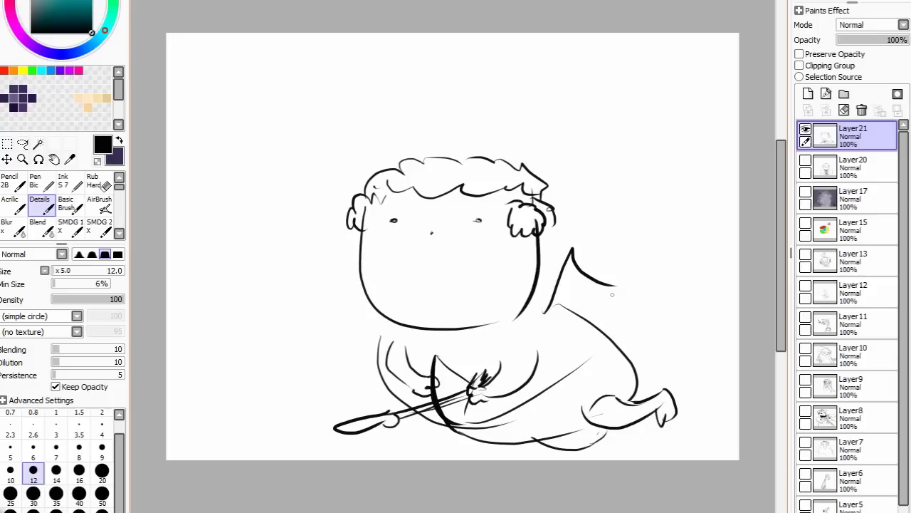
# Step: Letter "По Roshen ко" in an arc above the cherub, trimming the letter к, and add wing feathers
pyautogui.moveTo(286, 117); pyautogui.dragTo(307, 153)
pyautogui.moveTo(340, 126); pyautogui.dragTo(342, 129)
pyautogui.moveTo(570, 303); pyautogui.dragTo(602, 306)
pyautogui.moveTo(366, 77)
pyautogui.mouseDown()
pyautogui.moveTo(389, 130)
pyautogui.moveTo(420, 121)
pyautogui.moveTo(430, 98)
pyautogui.moveTo(439, 118)
pyautogui.mouseUp()
pyautogui.moveTo(458, 65); pyautogui.dragTo(463, 121)
pyautogui.moveTo(463, 104)
pyautogui.mouseDown()
pyautogui.moveTo(478, 119)
pyautogui.moveTo(526, 113)
pyautogui.mouseUp()
pyautogui.moveTo(583, 70)
pyautogui.mouseDown()
pyautogui.moveTo(579, 124)
pyautogui.moveTo(616, 106)
pyautogui.mouseUp()
pyautogui.press('e')
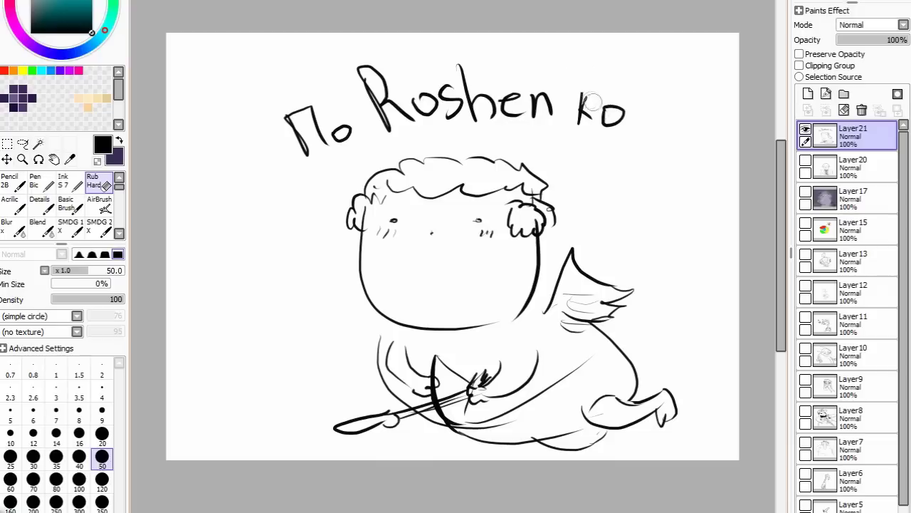
pyautogui.hotkey('ctrl', 'z')
pyautogui.press('e')
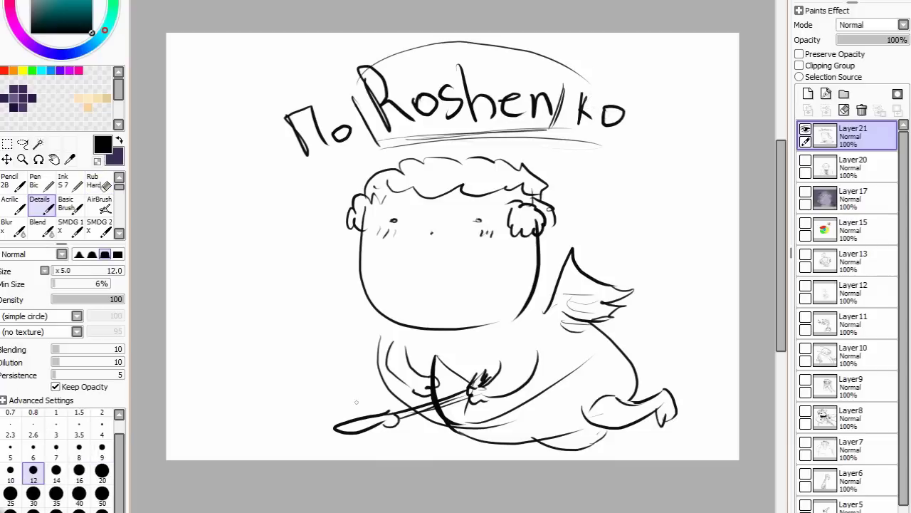
# Step: Redraw the upper arc framing the word "Roshen" and erase the stray ends of the frame lines
pyautogui.hotkey('ctrl', 'z')
pyautogui.moveTo(339, 90); pyautogui.dragTo(601, 80)
pyautogui.hotkey('ctrl', 'z')
pyautogui.moveTo(336, 93); pyautogui.dragTo(577, 79)
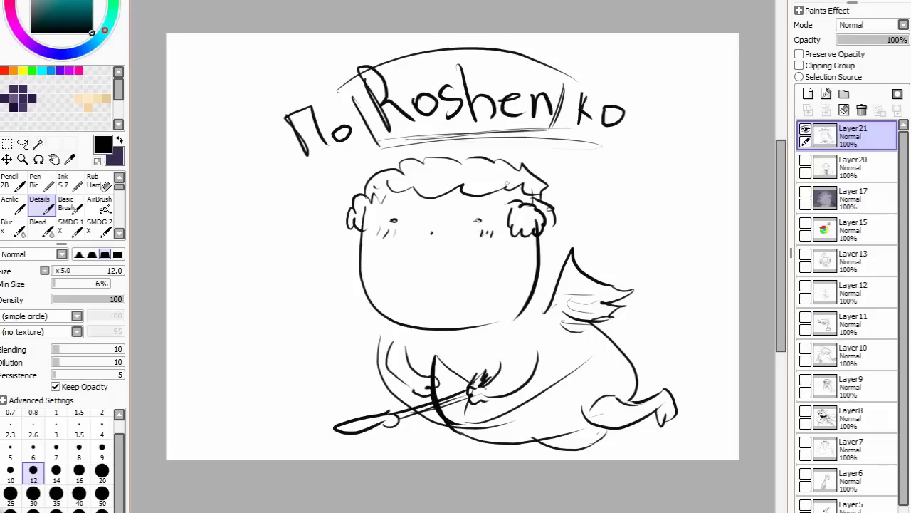
pyautogui.press('e')
pyautogui.moveTo(335, 93); pyautogui.dragTo(350, 77)
pyautogui.moveTo(578, 80); pyautogui.dragTo(567, 74)
pyautogui.moveTo(602, 141); pyautogui.dragTo(598, 145)
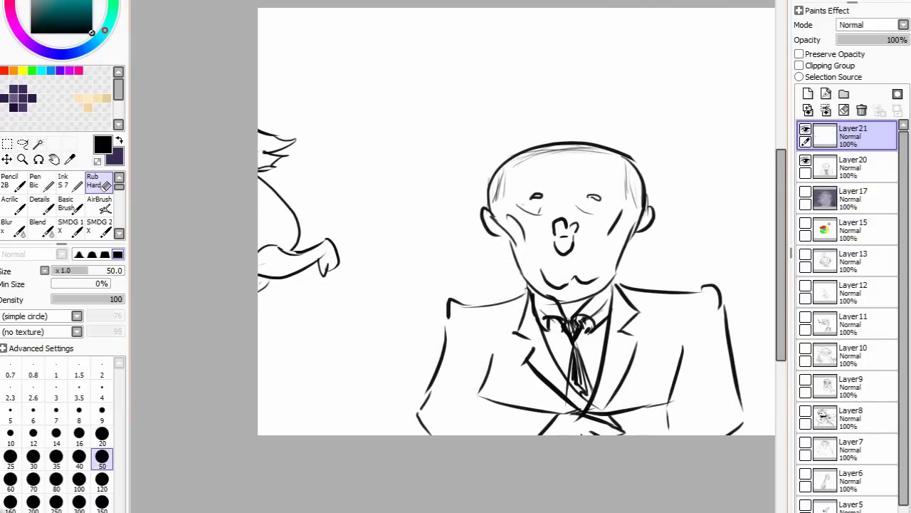
# Step: Try flipping the cherub horizontally and repositioning it beside the bald man
pyautogui.hotkey('ctrl', 't')
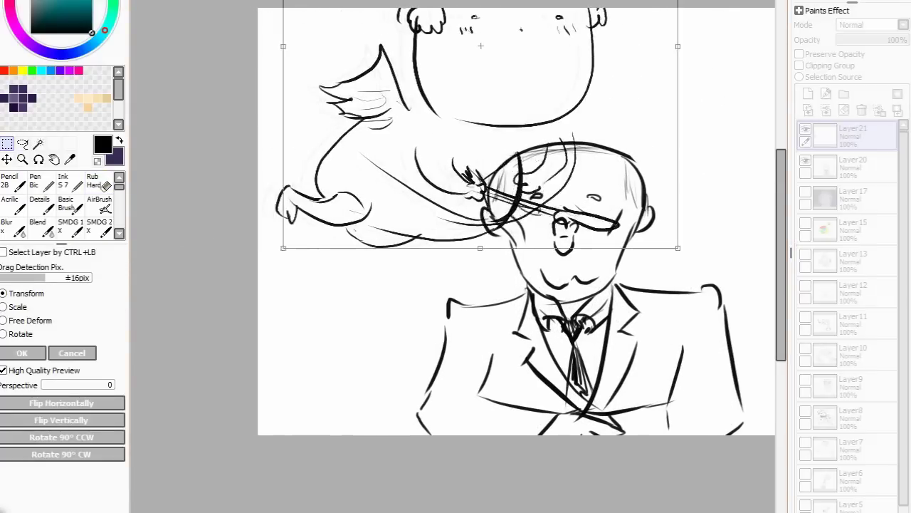
pyautogui.moveTo(714, 219); pyautogui.dragTo(559, 196)
pyautogui.moveTo(657, 135); pyautogui.dragTo(730, 116)
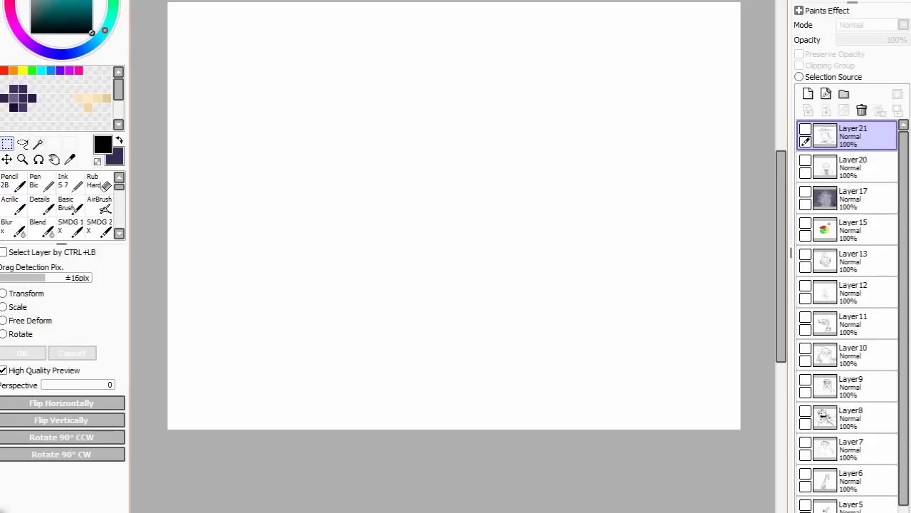
# Step: Add a new layer and draw the lower face outline of a big-eared man with the Details brush at size 20
pyautogui.click(39, 204)
pyautogui.click(429, 119)
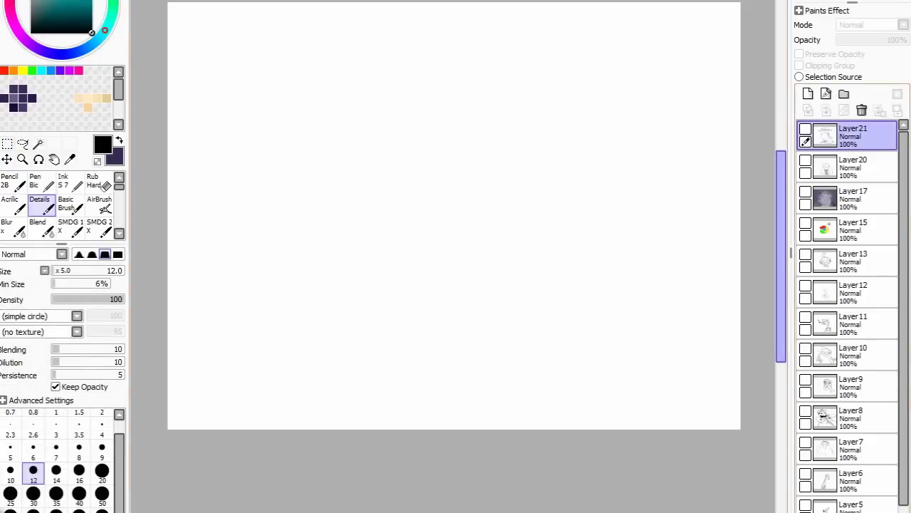
pyautogui.click(808, 94)
pyautogui.click(102, 496)
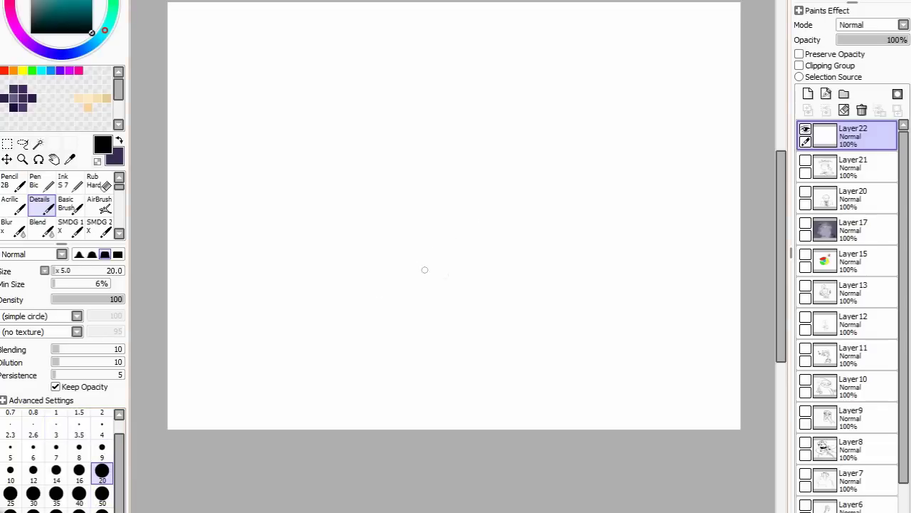
pyautogui.moveTo(536, 208); pyautogui.dragTo(392, 243)
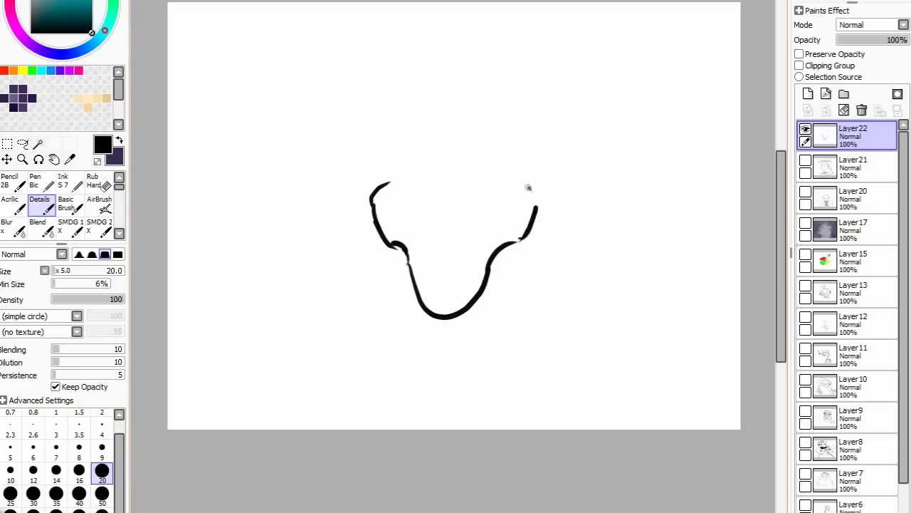
# Step: Draw the curved top of the man's head and the large protruding ears, undoing the misplaced skull strokes
pyautogui.hotkey('ctrl', 'z')
pyautogui.moveTo(530, 187)
pyautogui.mouseDown()
pyautogui.moveTo(373, 165)
pyautogui.moveTo(463, 101)
pyautogui.moveTo(400, 191)
pyautogui.mouseUp()
pyautogui.hotkey('ctrl', 'z')
pyautogui.moveTo(384, 139); pyautogui.dragTo(549, 163)
pyautogui.hotkey('ctrl', 'z')
pyautogui.moveTo(356, 192); pyautogui.dragTo(491, 121)
pyautogui.hotkey('ctrl', 'z')
pyautogui.moveTo(378, 164)
pyautogui.mouseDown()
pyautogui.moveTo(382, 135)
pyautogui.moveTo(556, 163)
pyautogui.mouseUp()
pyautogui.hotkey('ctrl', 'z')
pyautogui.moveTo(530, 186); pyautogui.dragTo(537, 238)
pyautogui.moveTo(374, 178); pyautogui.dragTo(331, 179)
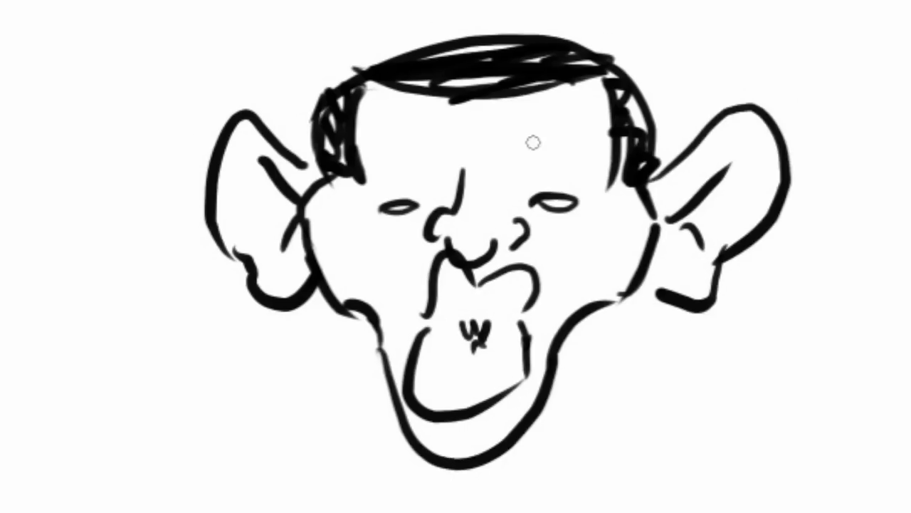
# Step: Add the brow and eyelid lines above the man's eyes and touch up the ear outline
pyautogui.moveTo(412, 167); pyautogui.dragTo(423, 162)
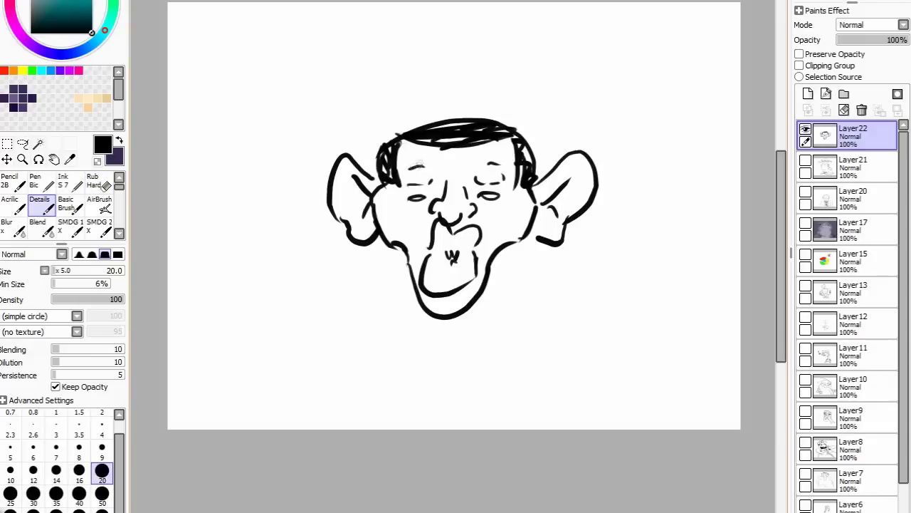
pyautogui.moveTo(408, 166); pyautogui.dragTo(429, 173)
pyautogui.scroll(1, 428, 172)
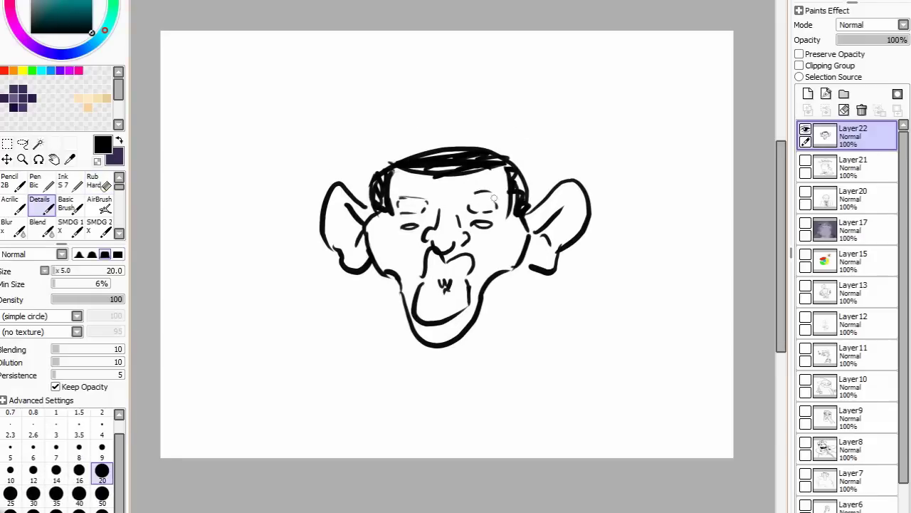
pyautogui.moveTo(563, 230); pyautogui.dragTo(566, 255)
# Step: Colour the man's face and ears dark brown on Layer23 beneath the line art, erasing the overspill
pyautogui.press('e')
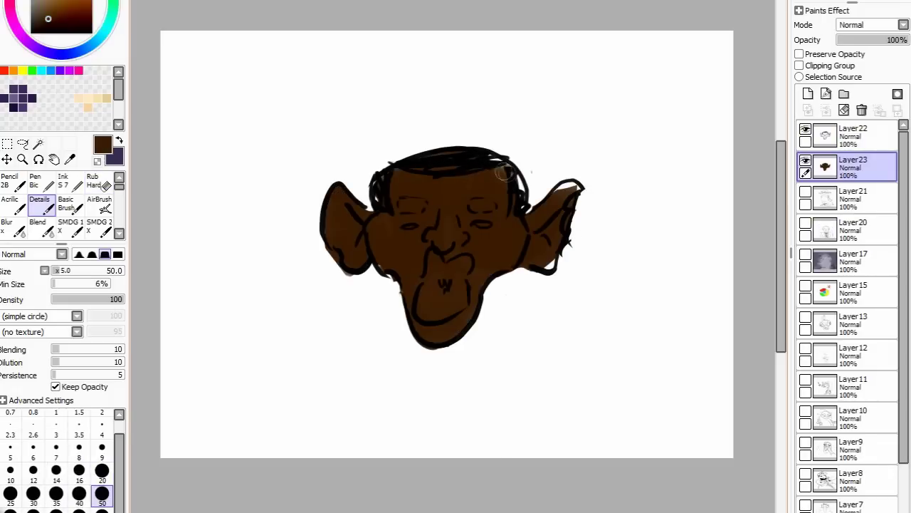
pyautogui.press('e')
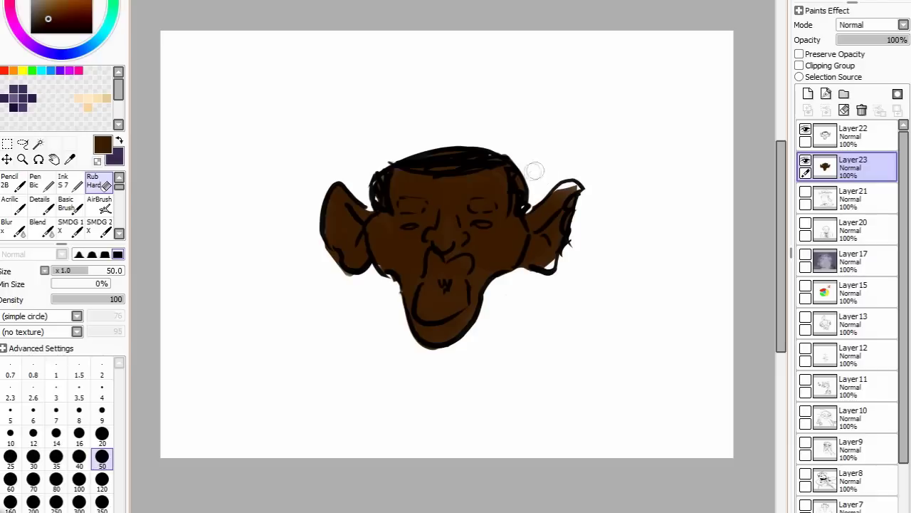
pyautogui.press('e')
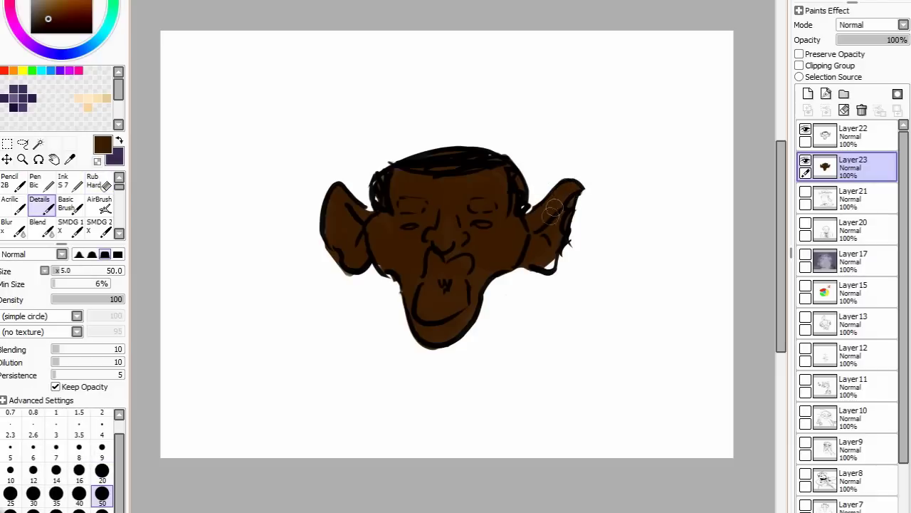
# Step: Show the bald man and cherub layers and arrange the cherub and the brown head around the suited man
pyautogui.moveTo(554, 207)
pyautogui.mouseDown()
pyautogui.moveTo(262, 235)
pyautogui.moveTo(285, 214)
pyautogui.moveTo(463, 221)
pyautogui.moveTo(320, 235)
pyautogui.moveTo(363, 235)
pyautogui.moveTo(684, 125)
pyautogui.mouseUp()
pyautogui.click(806, 193)
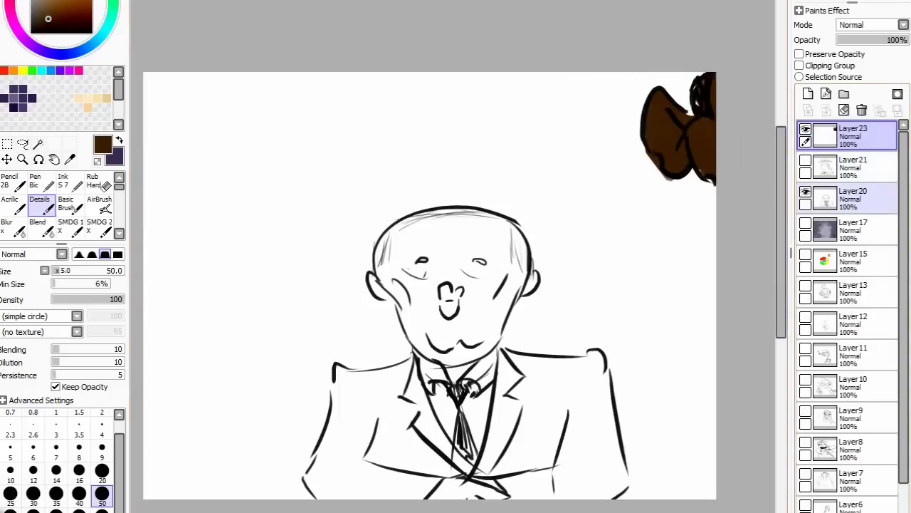
pyautogui.click(851, 164)
pyautogui.click(805, 161)
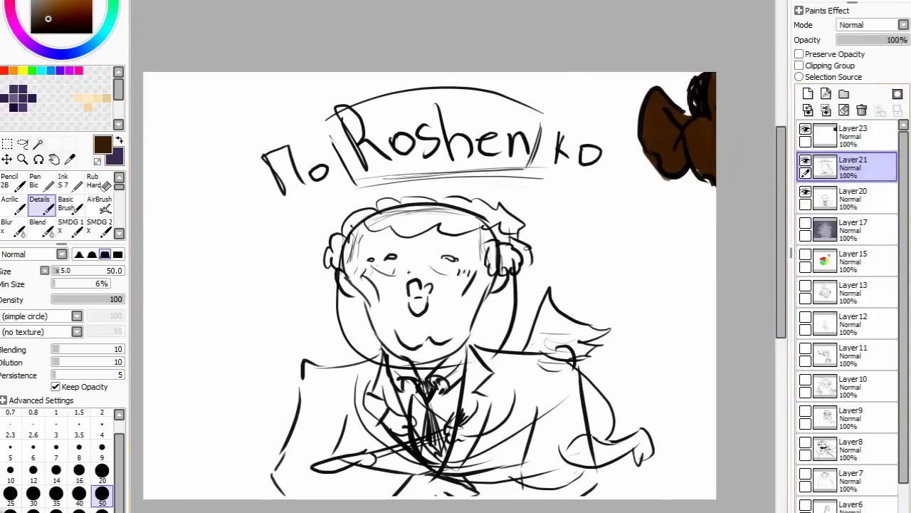
pyautogui.hotkey('ctrl', 't')
pyautogui.moveTo(569, 356); pyautogui.dragTo(189, 155)
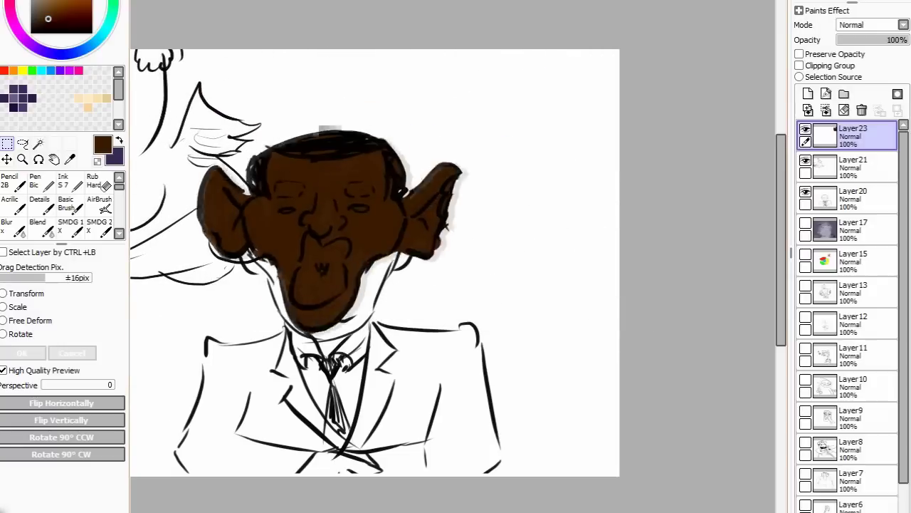
# Step: Paint the brown head's hair black, the eyes white and the lips dark red with light brown highlights
pyautogui.moveTo(285, 264); pyautogui.dragTo(478, 437)
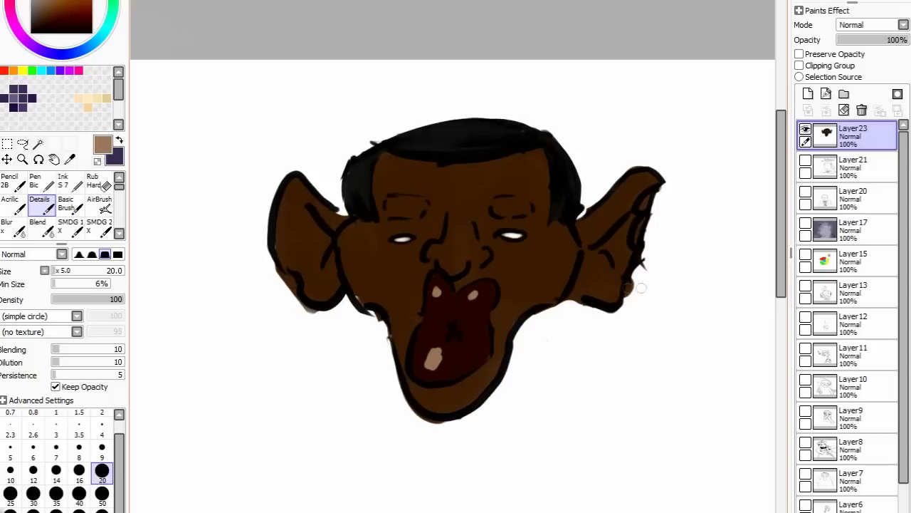
pyautogui.press('e')
pyautogui.scroll(5, 631, 278)
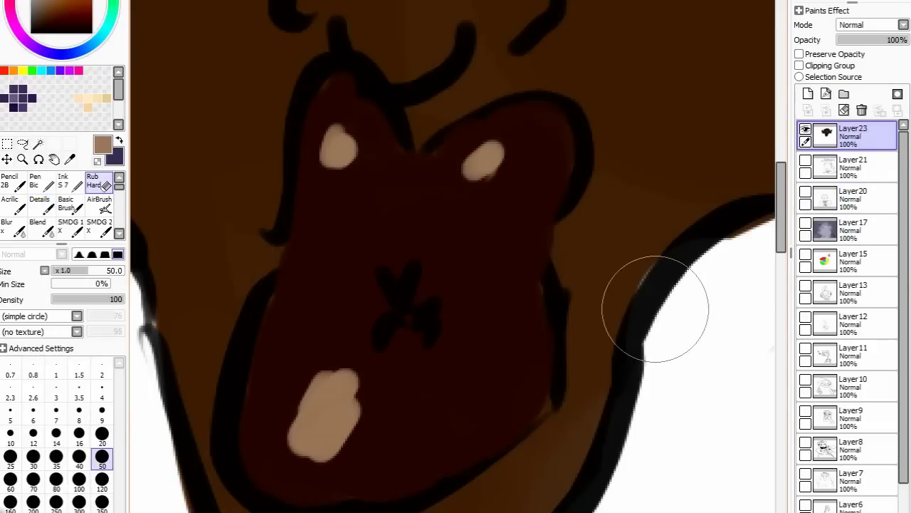
pyautogui.scroll(-5, 456, 204)
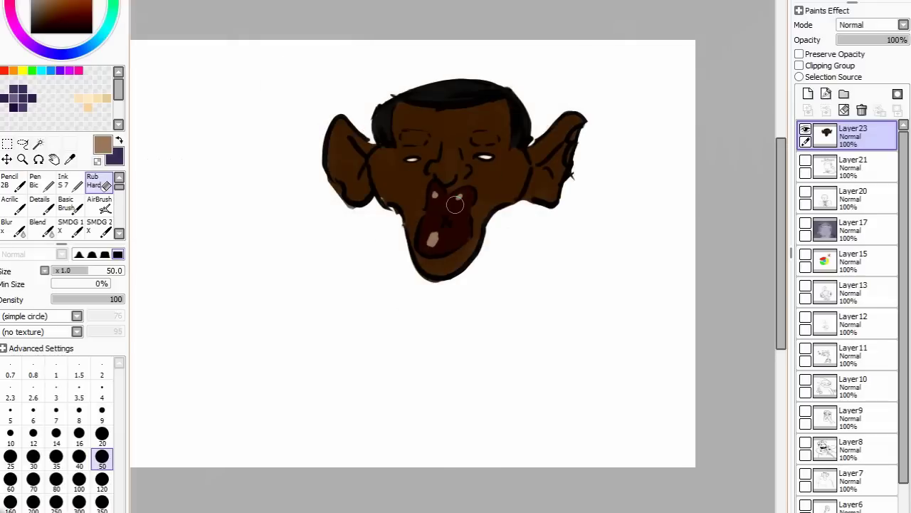
pyautogui.moveTo(537, 186)
pyautogui.mouseDown()
pyautogui.moveTo(577, 234)
pyautogui.moveTo(552, 249)
pyautogui.mouseUp()
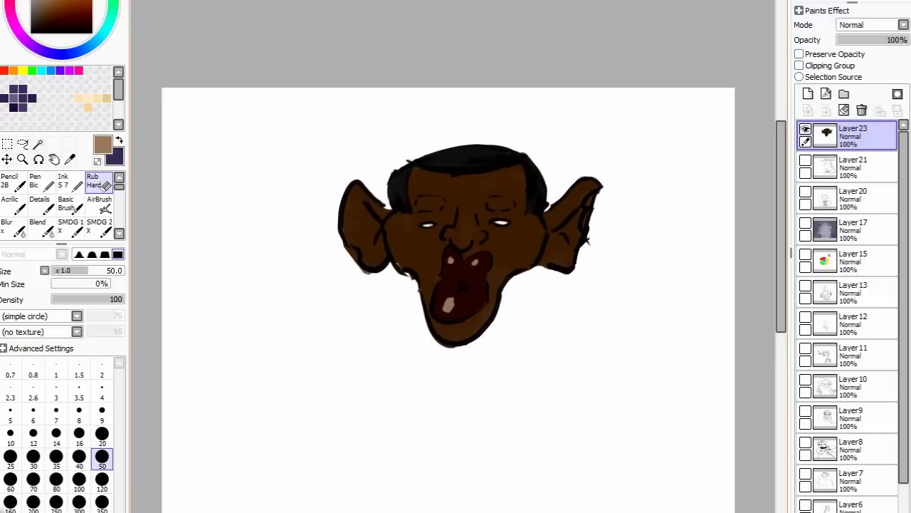
# Step: Show the tongue-out character on Layer9 and position it beside the coloured head
pyautogui.click(805, 129)
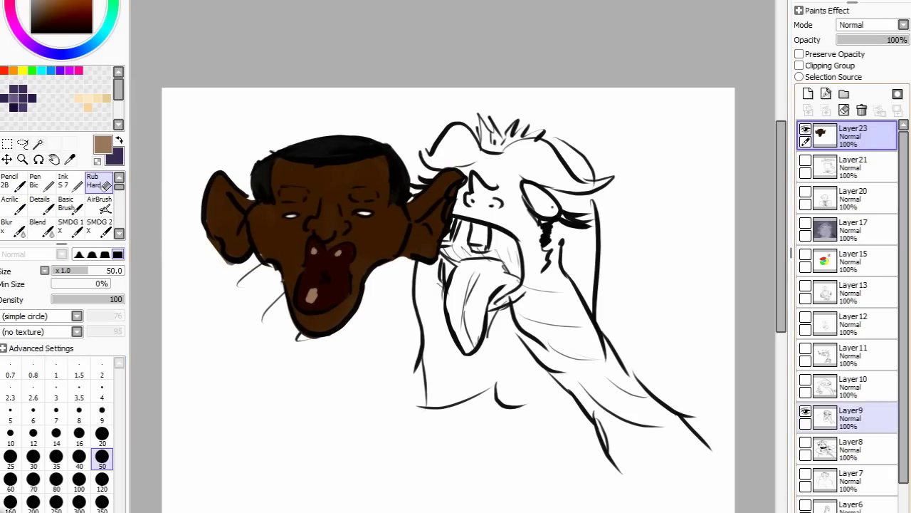
pyautogui.click(850, 449)
pyautogui.click(851, 416)
pyautogui.moveTo(541, 285)
pyautogui.mouseDown()
pyautogui.moveTo(643, 282)
pyautogui.moveTo(570, 278)
pyautogui.moveTo(555, 243)
pyautogui.moveTo(542, 285)
pyautogui.moveTo(470, 270)
pyautogui.moveTo(577, 292)
pyautogui.moveTo(570, 235)
pyautogui.moveTo(591, 285)
pyautogui.mouseUp()
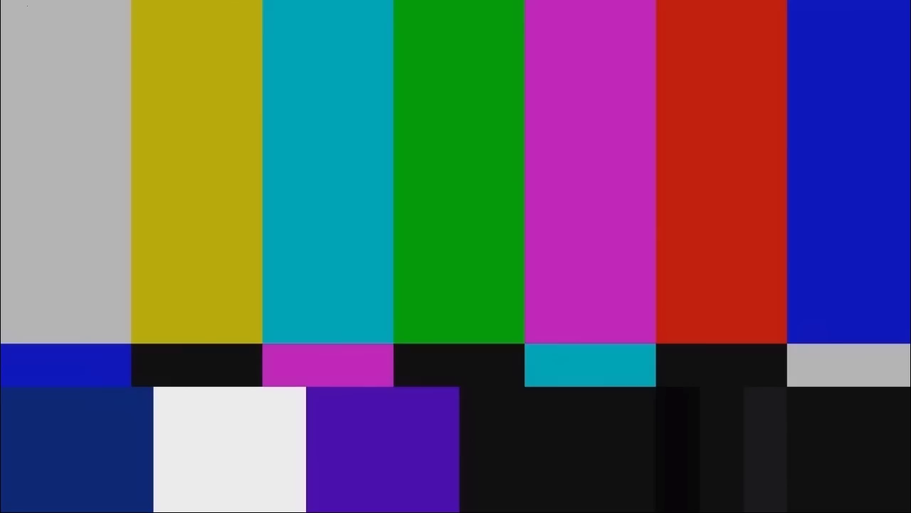